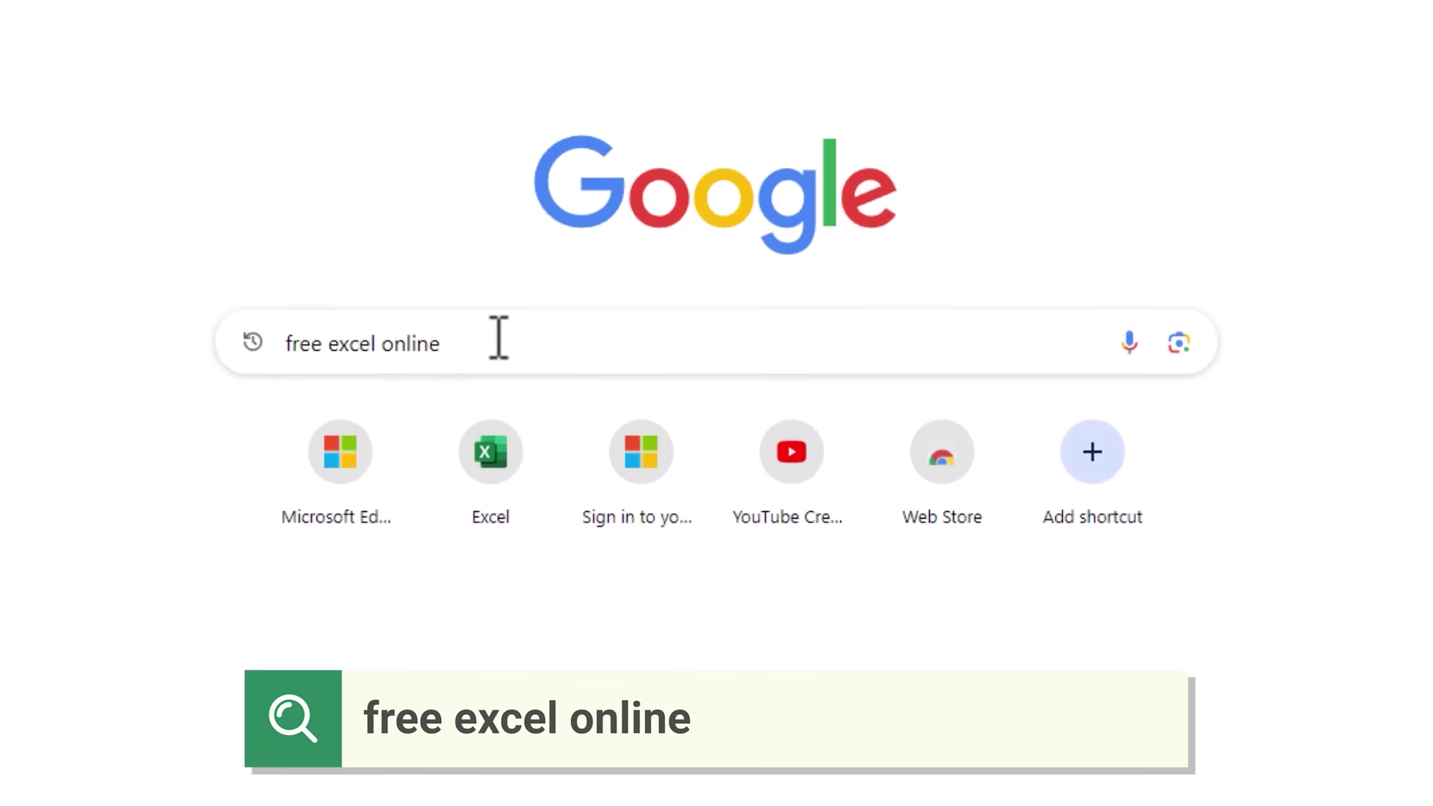
- Search Google for 'free excel online' and open the Free Microsoft 365 Online result
{"action": "key", "text": "Return"}
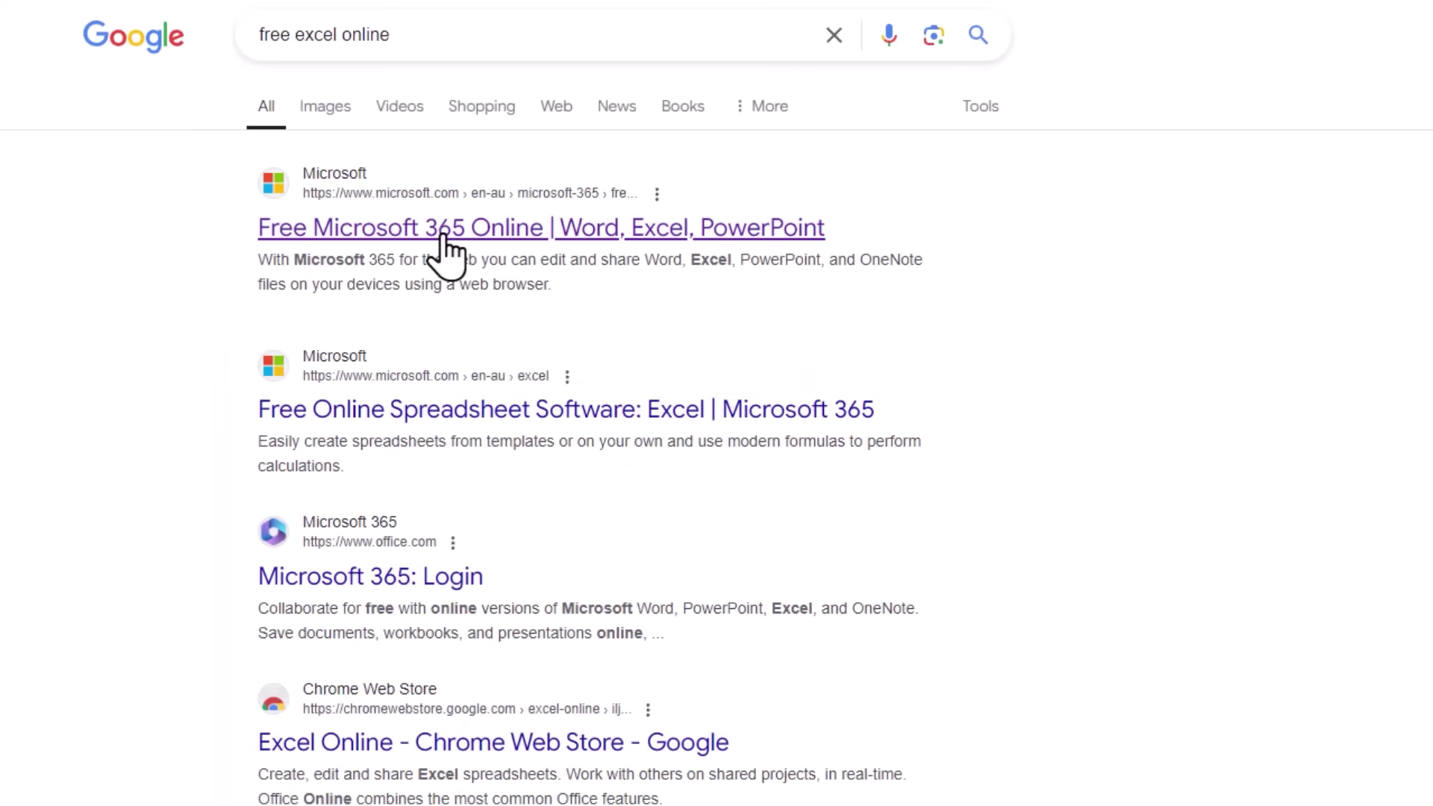
{"action": "left_click", "coordinate": [445, 236]}
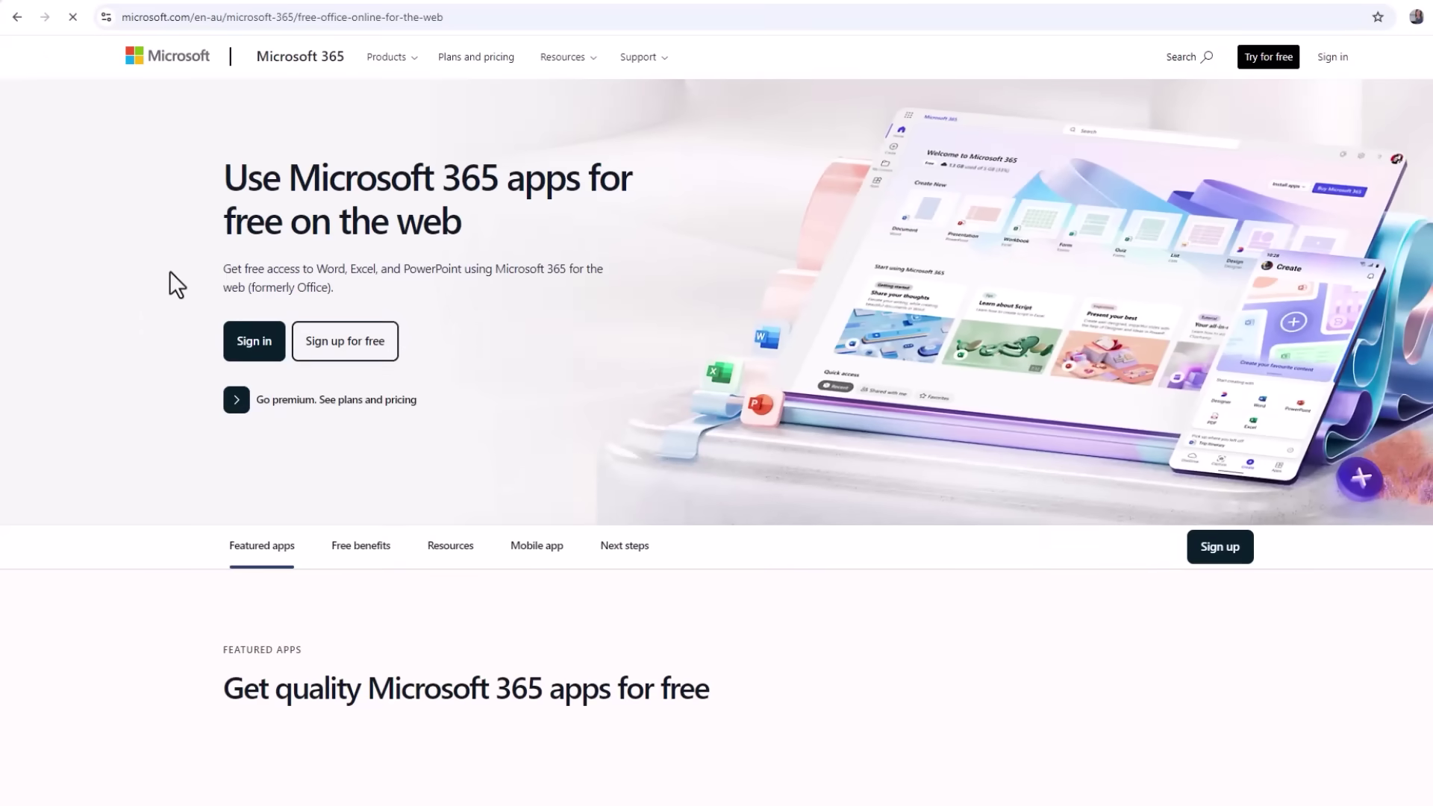
- Go to Excel for the web from the Featured apps section
{"action": "scroll", "coordinate": [170, 273], "scroll_direction": "down", "scroll_amount": 5}
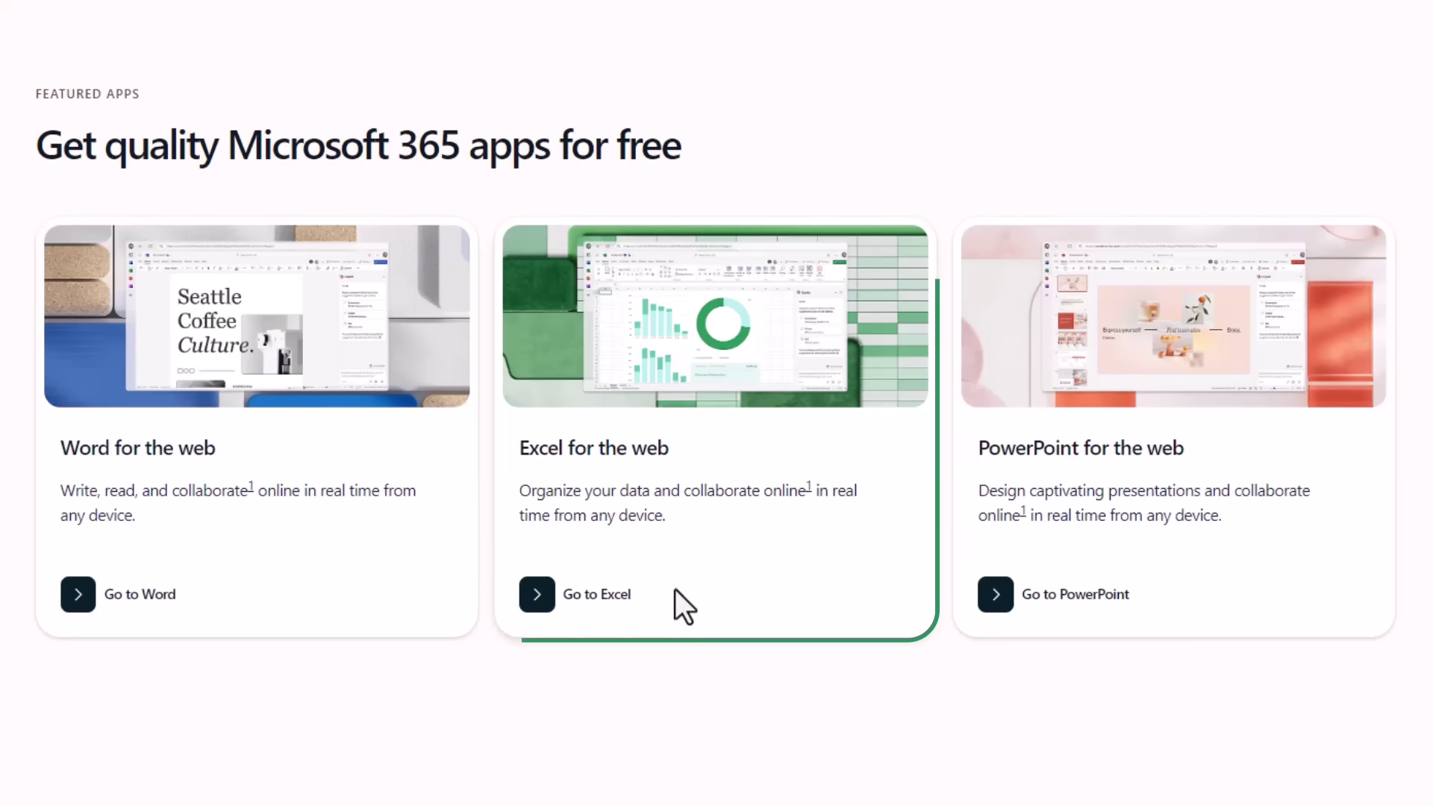
{"action": "left_click", "coordinate": [603, 597]}
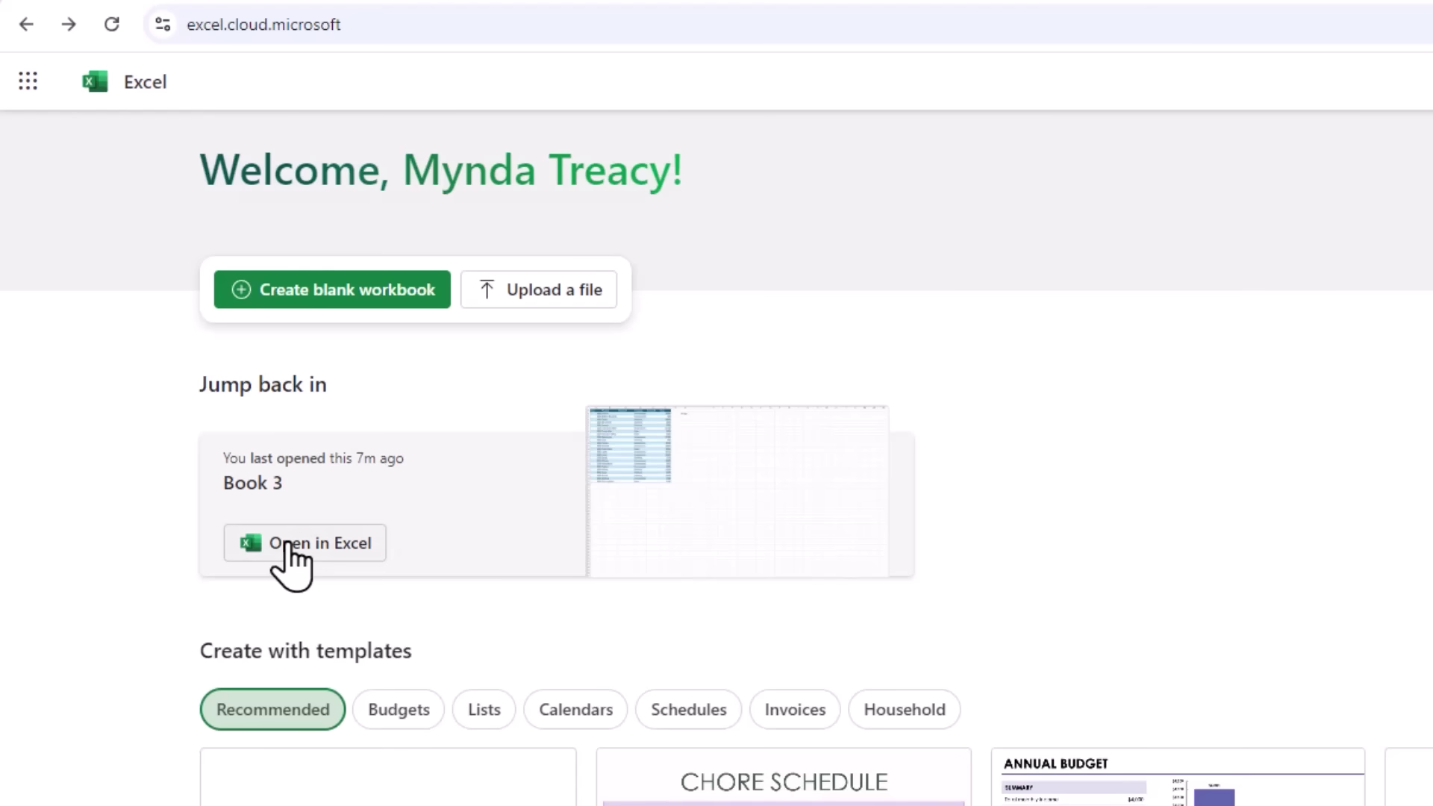
- Open the recent workbook Book 3 and look through the Formulas and Insert tabs
{"action": "left_click", "coordinate": [343, 543]}
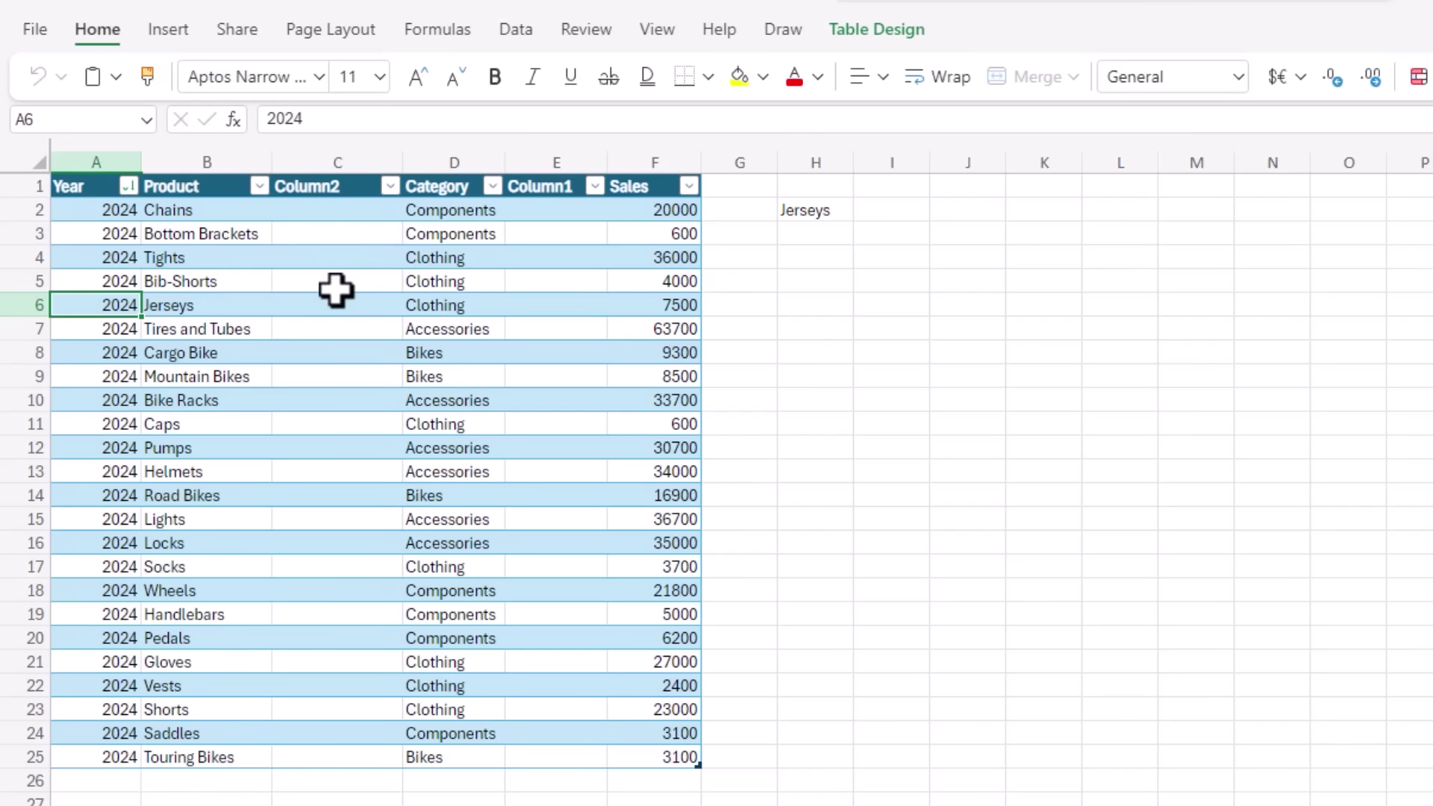
{"action": "left_click", "coordinate": [415, 30]}
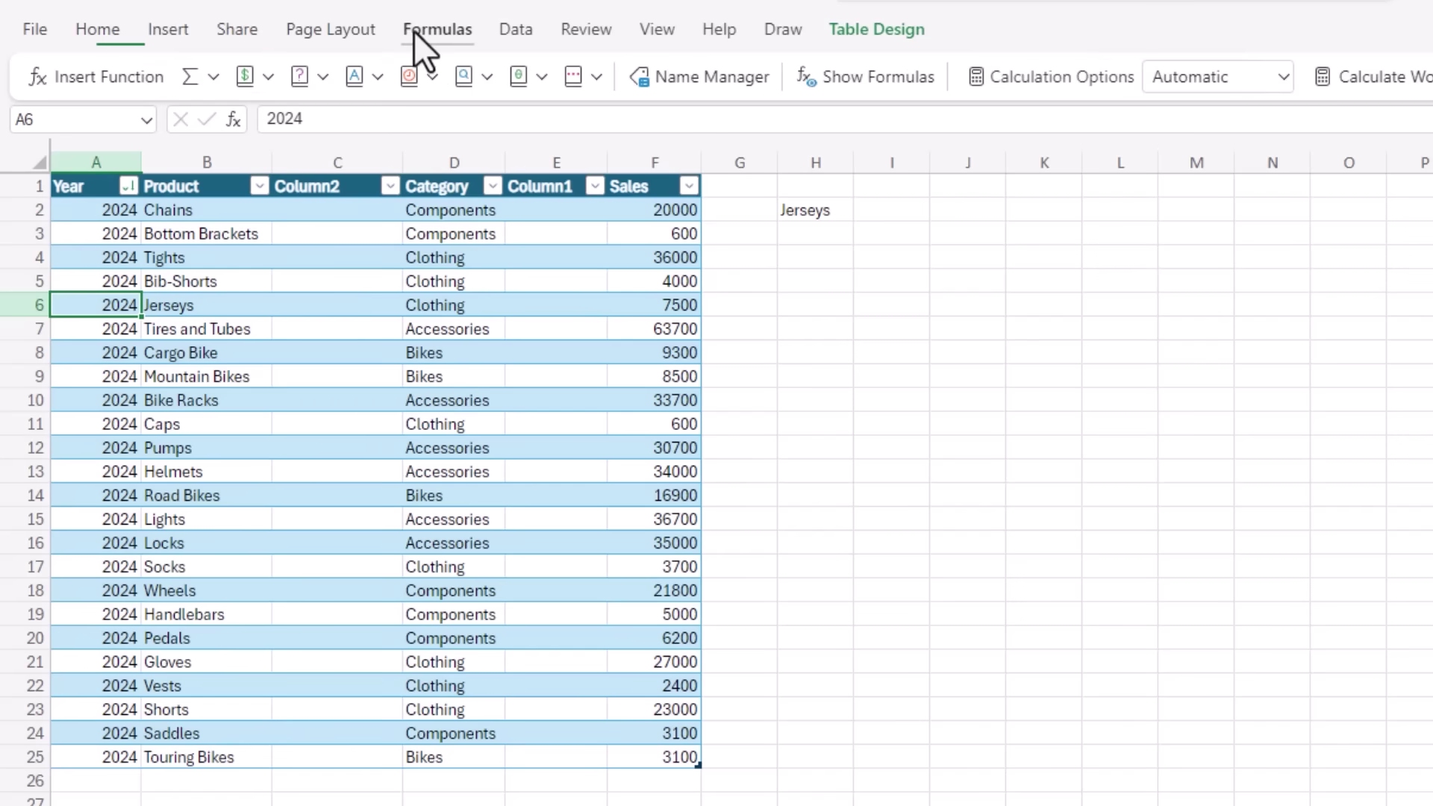
{"action": "left_click", "coordinate": [168, 32]}
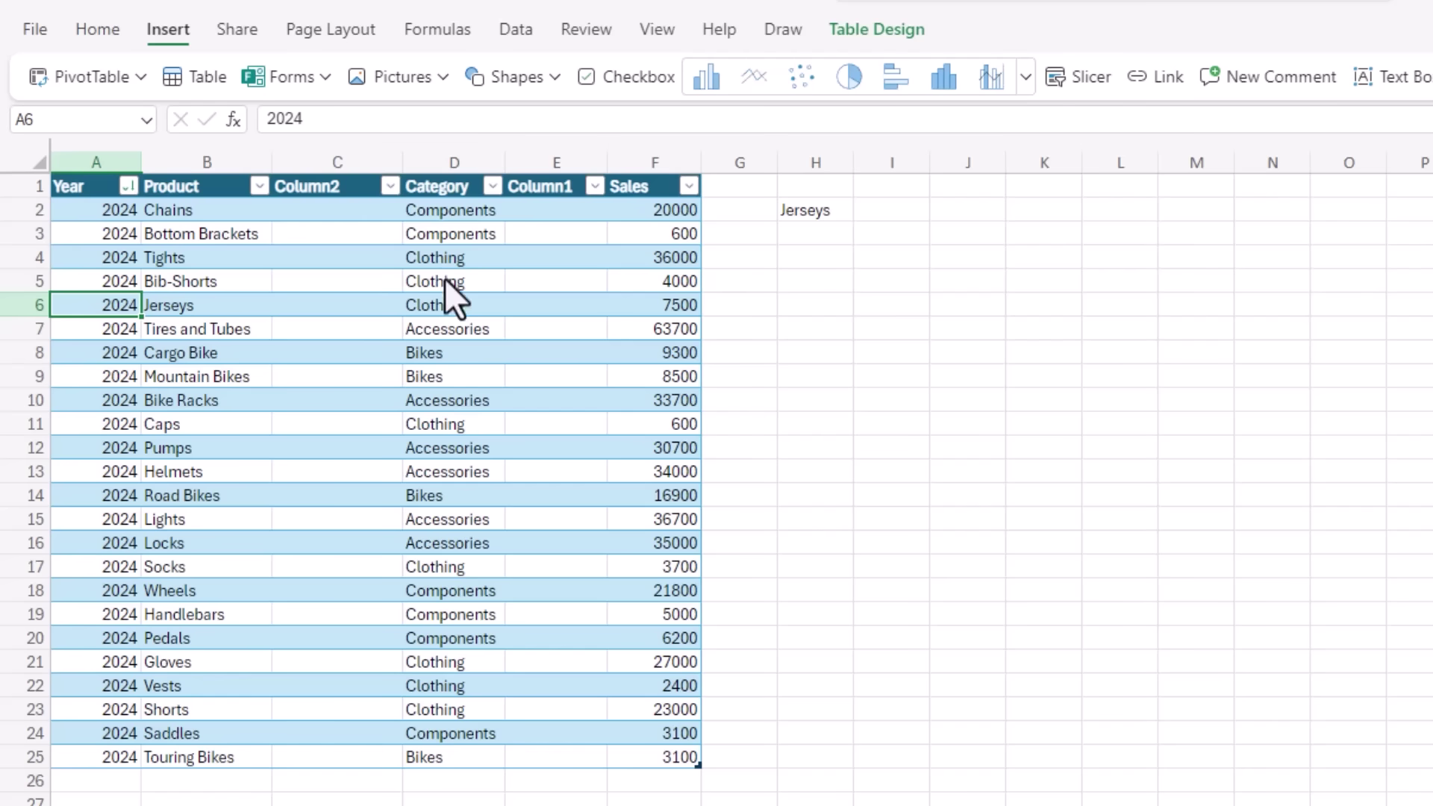
- Return to the Home tab and switch the ribbon to the Classic Ribbon layout
{"action": "left_click", "coordinate": [97, 30]}
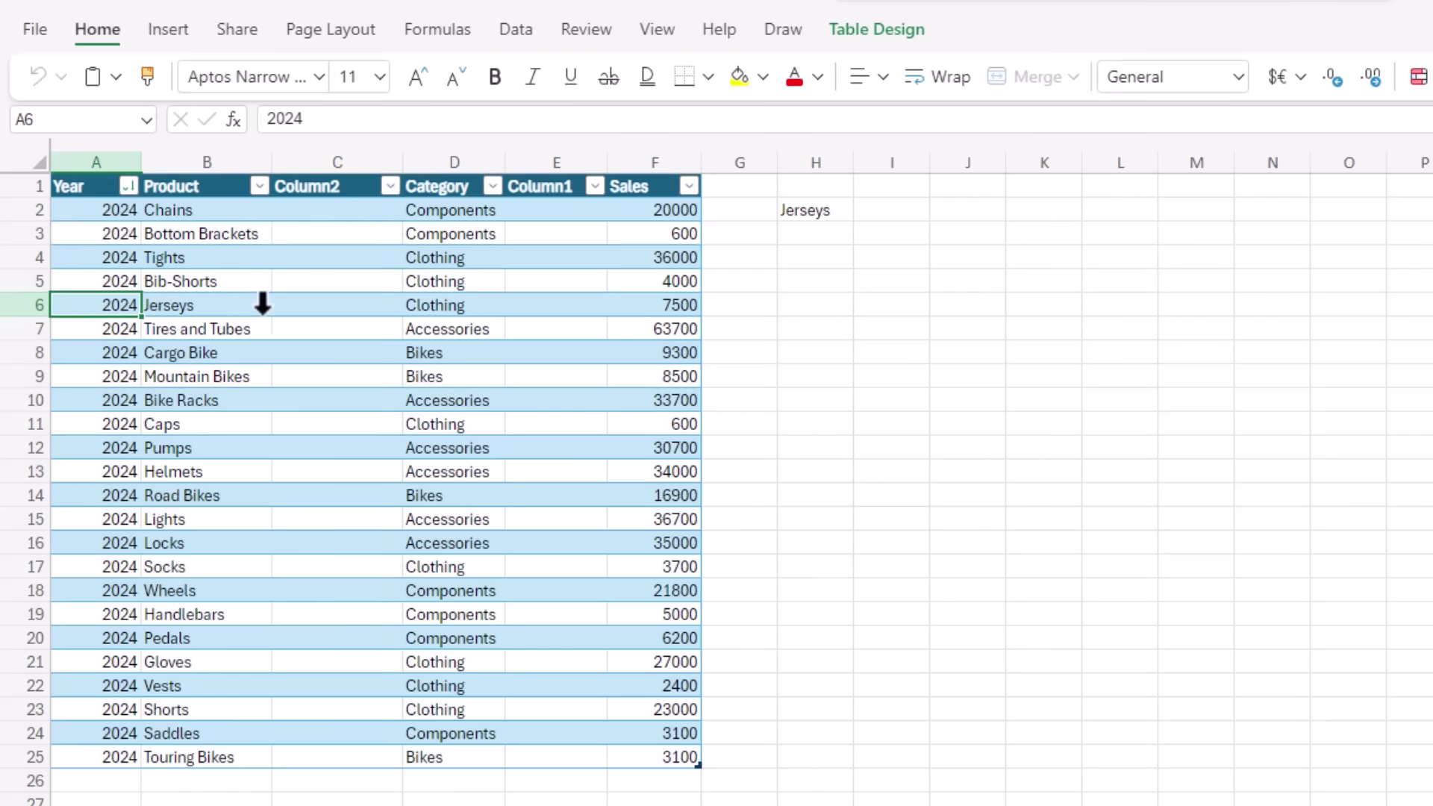
{"action": "left_click", "coordinate": [1406, 85]}
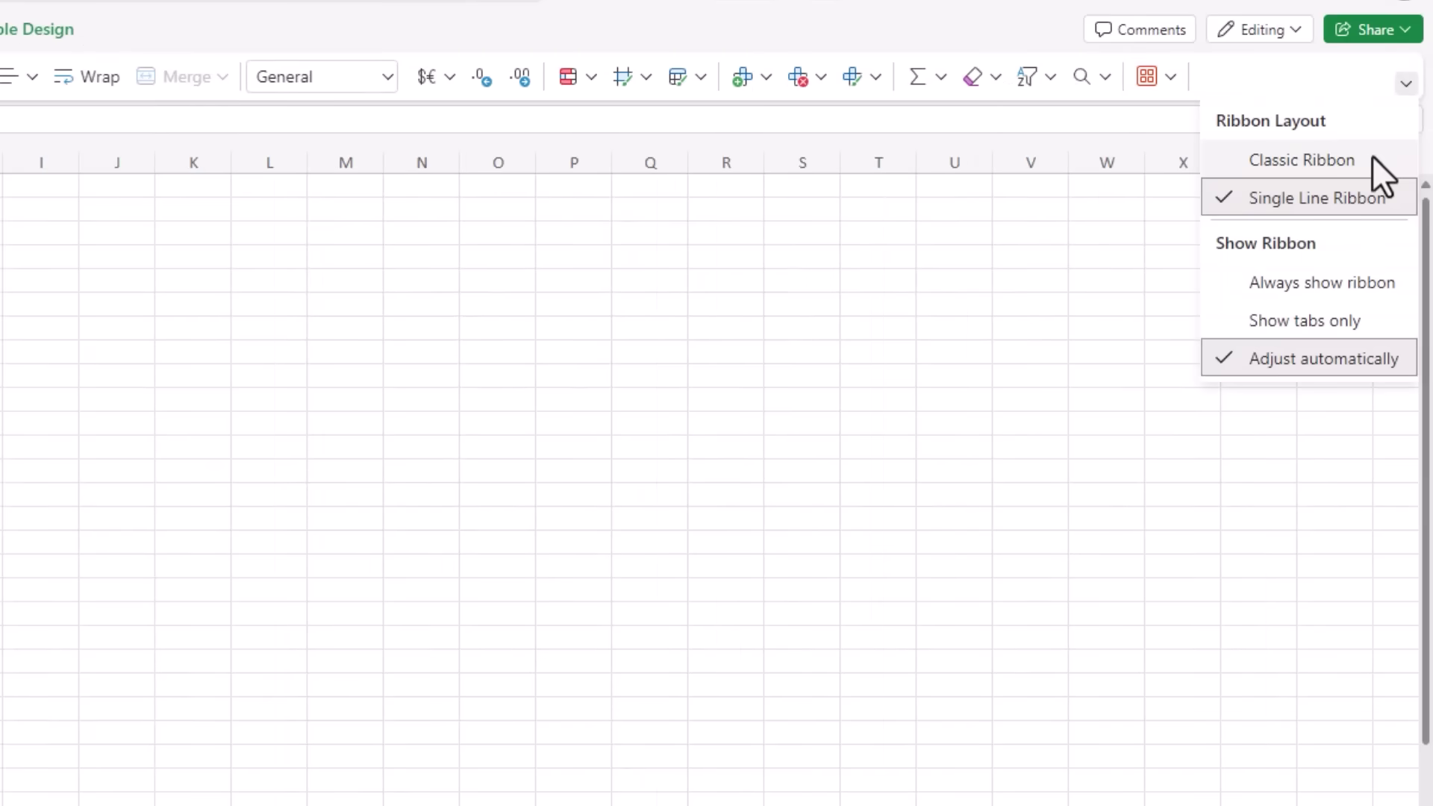
{"action": "left_click", "coordinate": [1373, 156]}
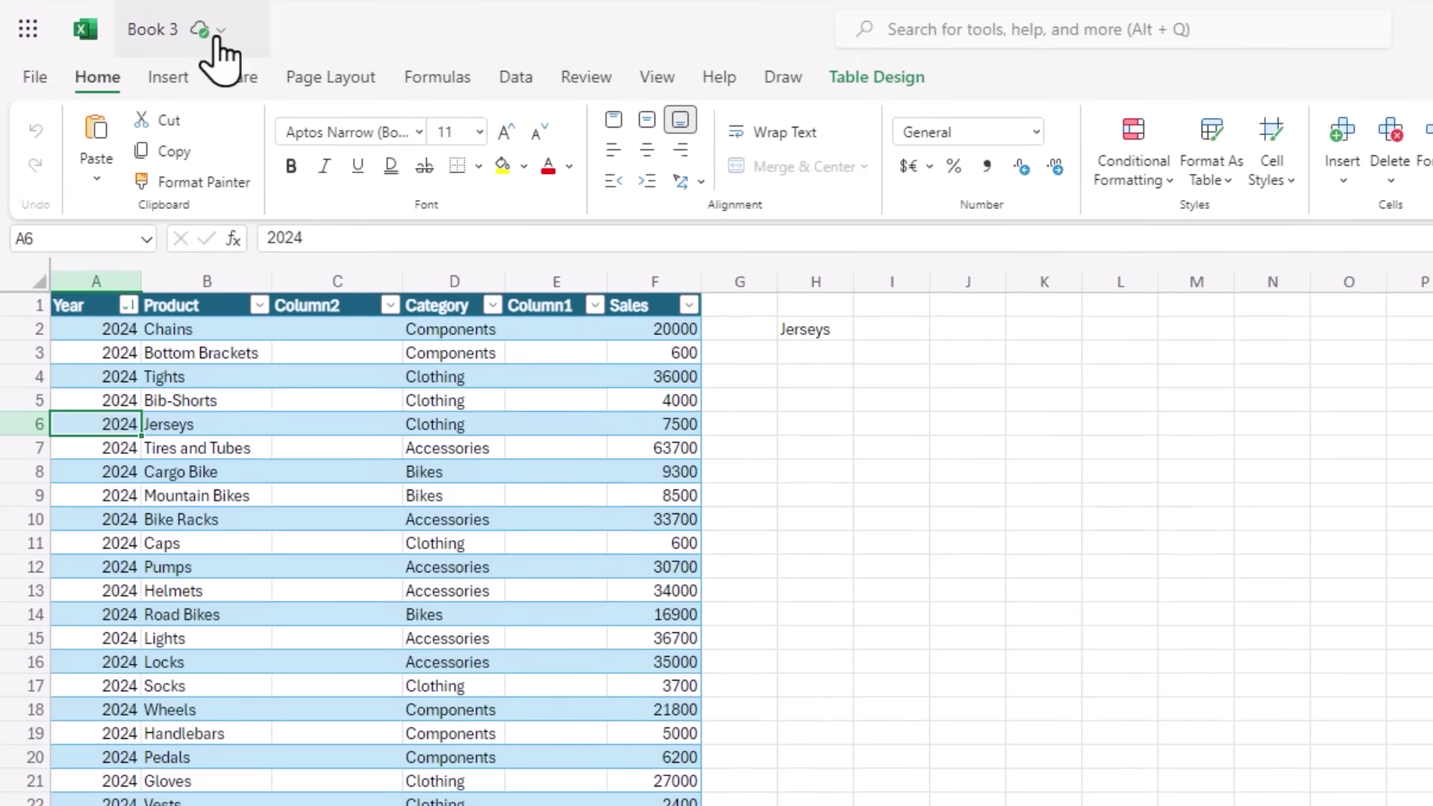
- Check Book 3's file name and the app list without changes, then start a new browser tab
{"action": "left_click", "coordinate": [217, 41]}
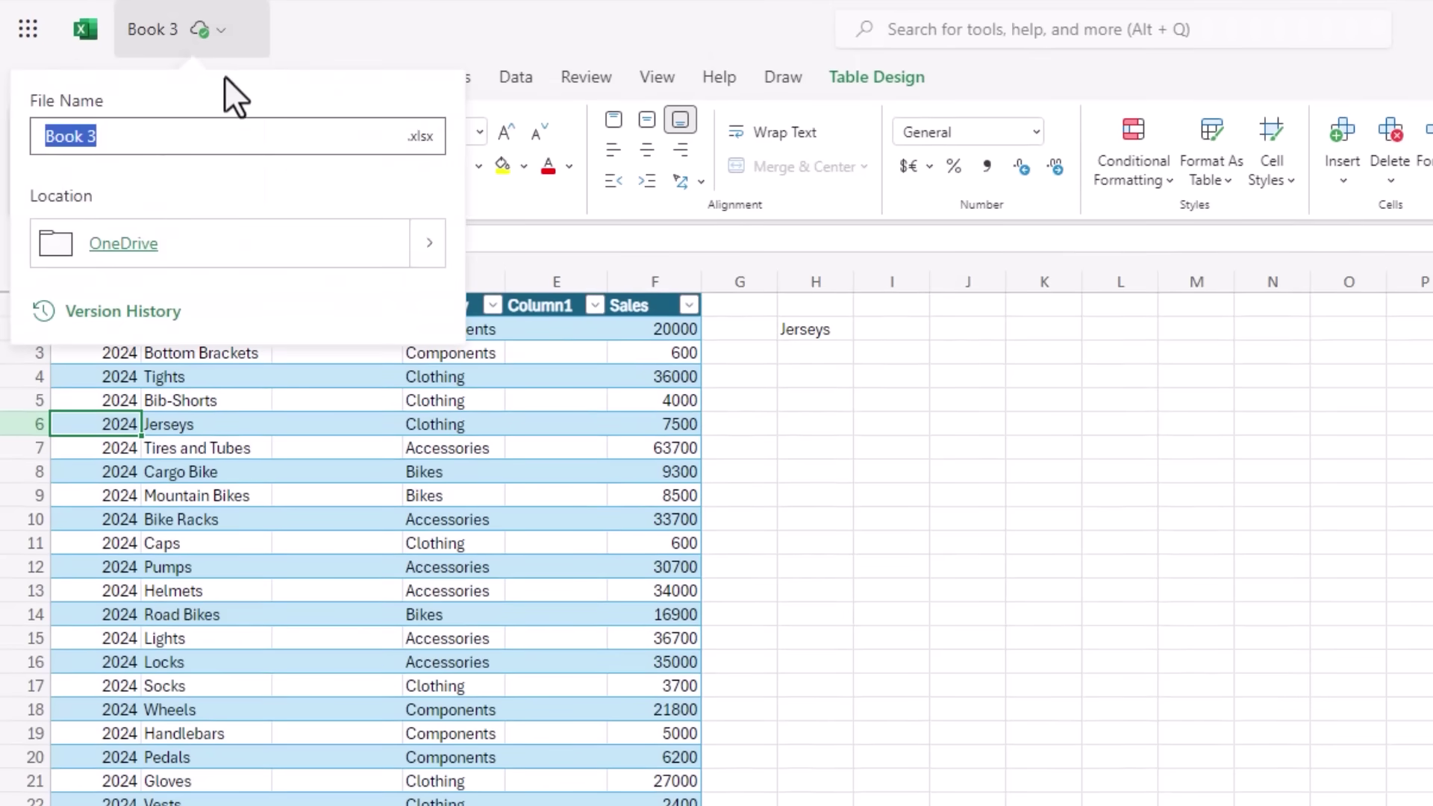
{"action": "left_click", "coordinate": [224, 51]}
{"action": "left_click", "coordinate": [29, 30]}
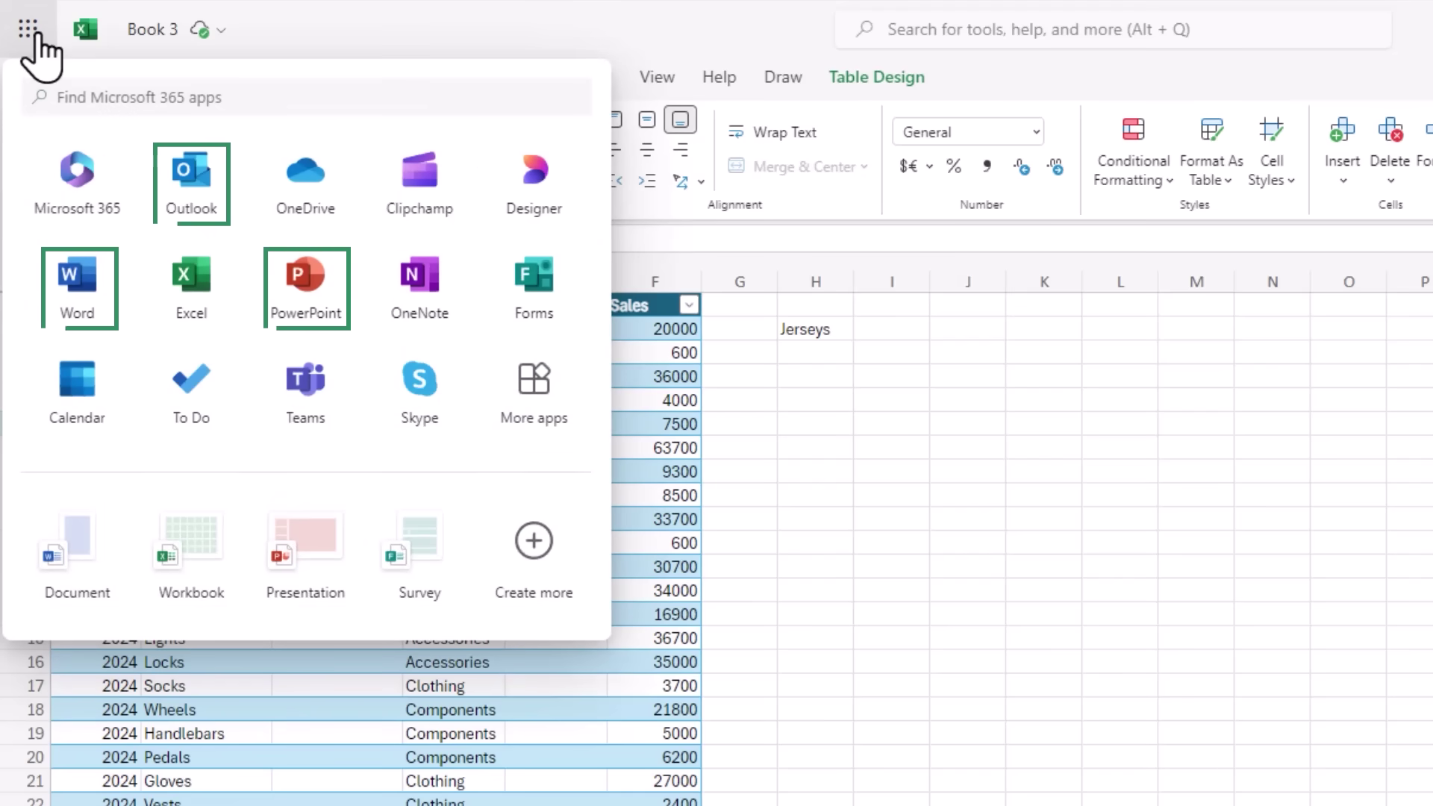
{"action": "left_click", "coordinate": [29, 30]}
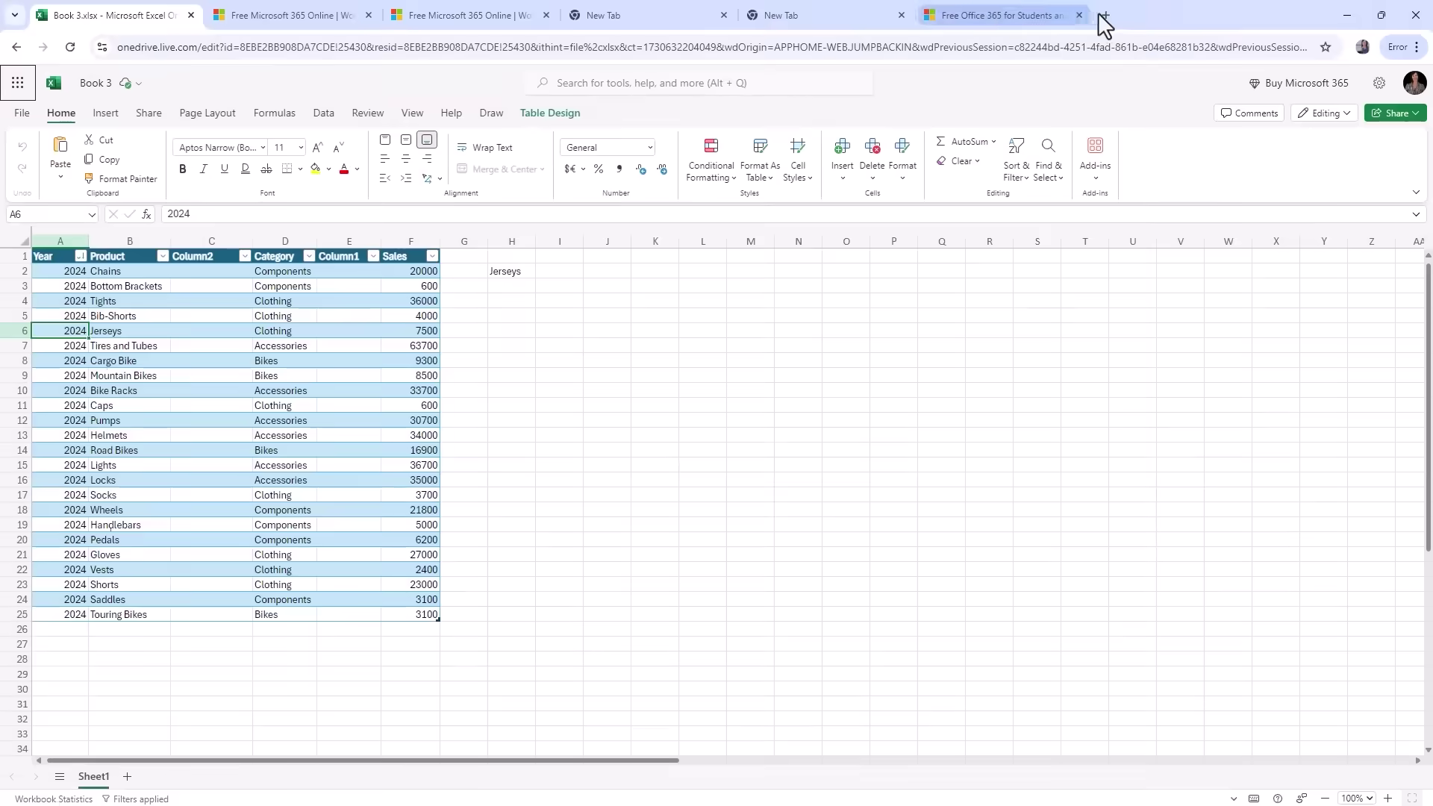
{"action": "left_click", "coordinate": [1103, 16]}
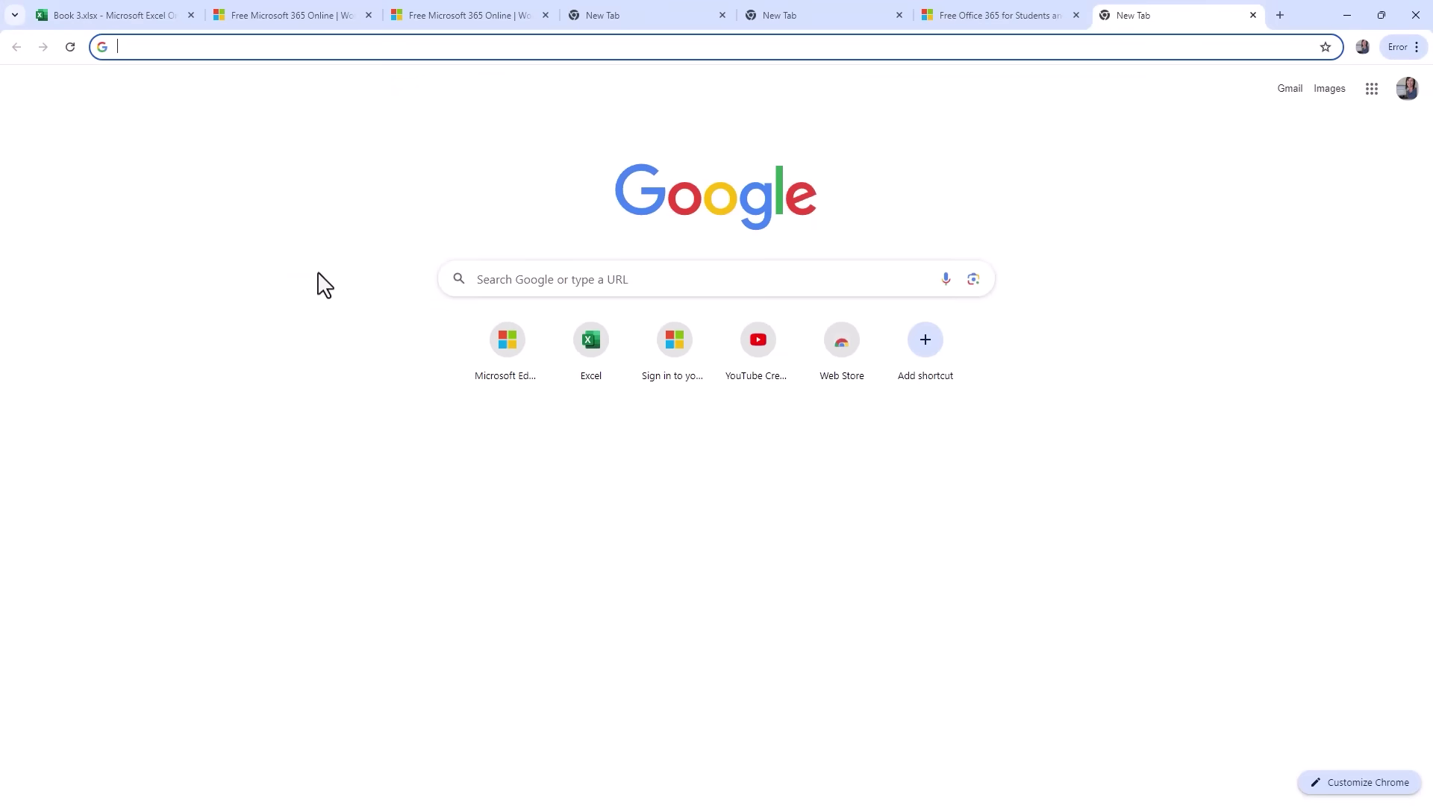
- Load excel.new to create blank workbook Book 5 and view its file name details
{"action": "type", "text": "excel.new"}
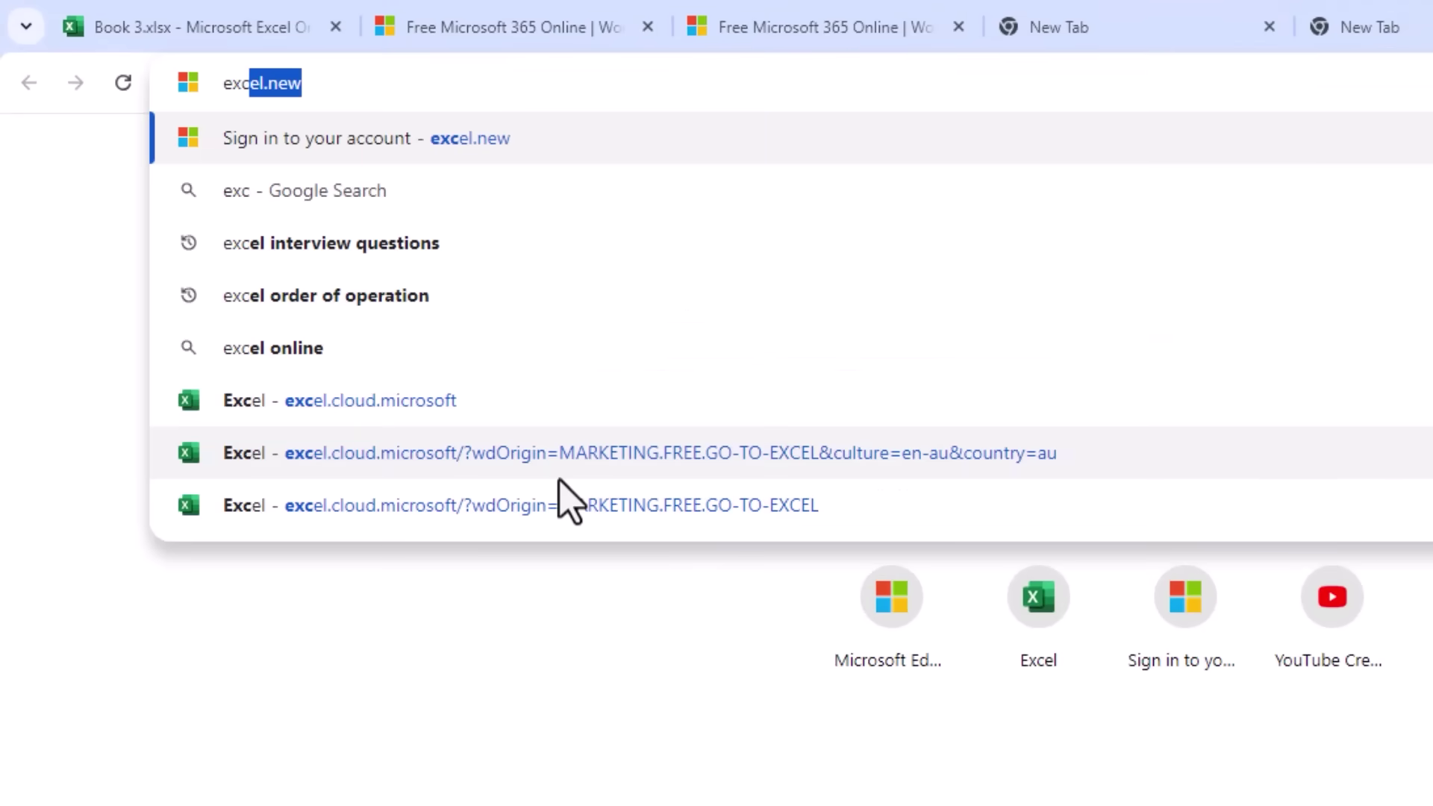
{"action": "key", "text": "Return"}
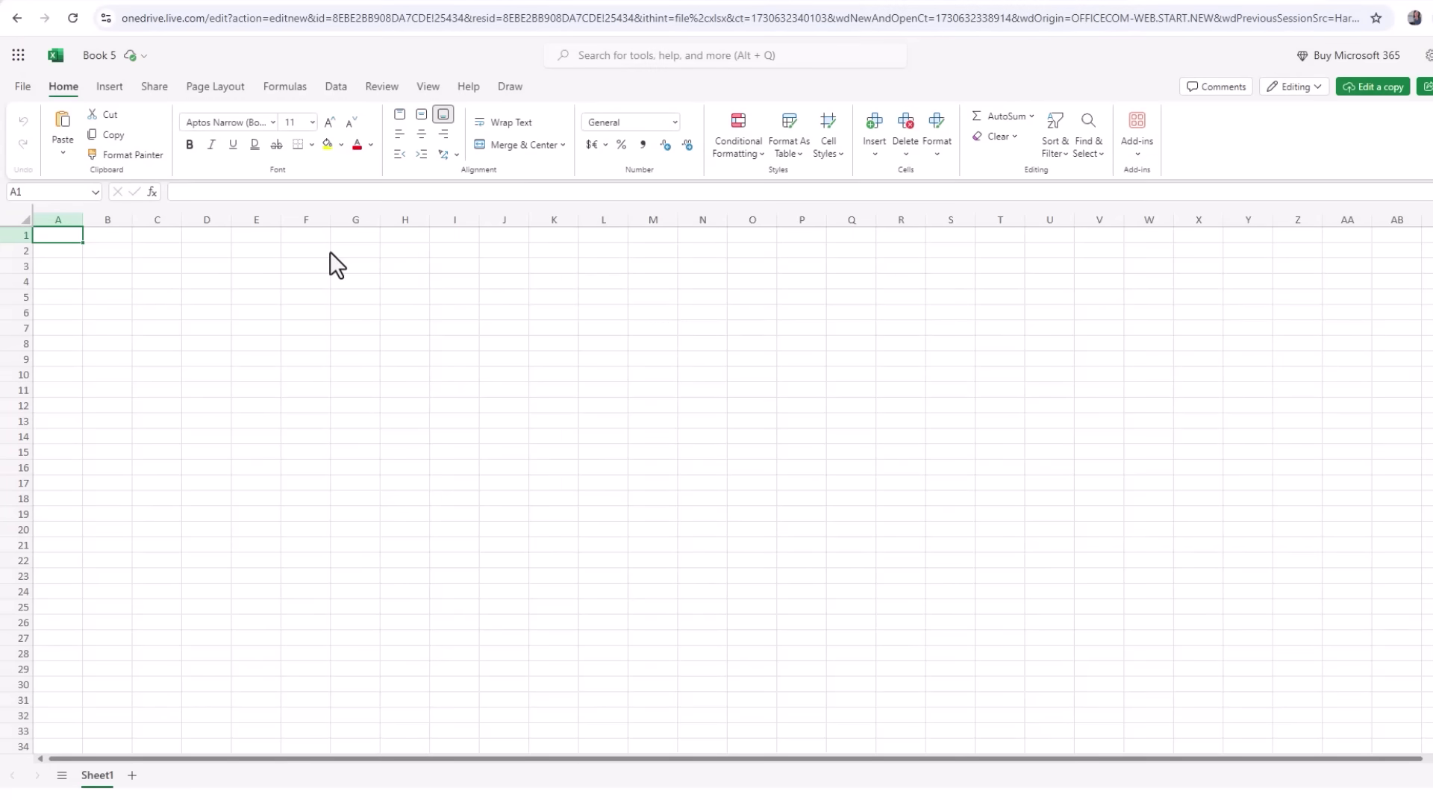
{"action": "left_click", "coordinate": [168, 67]}
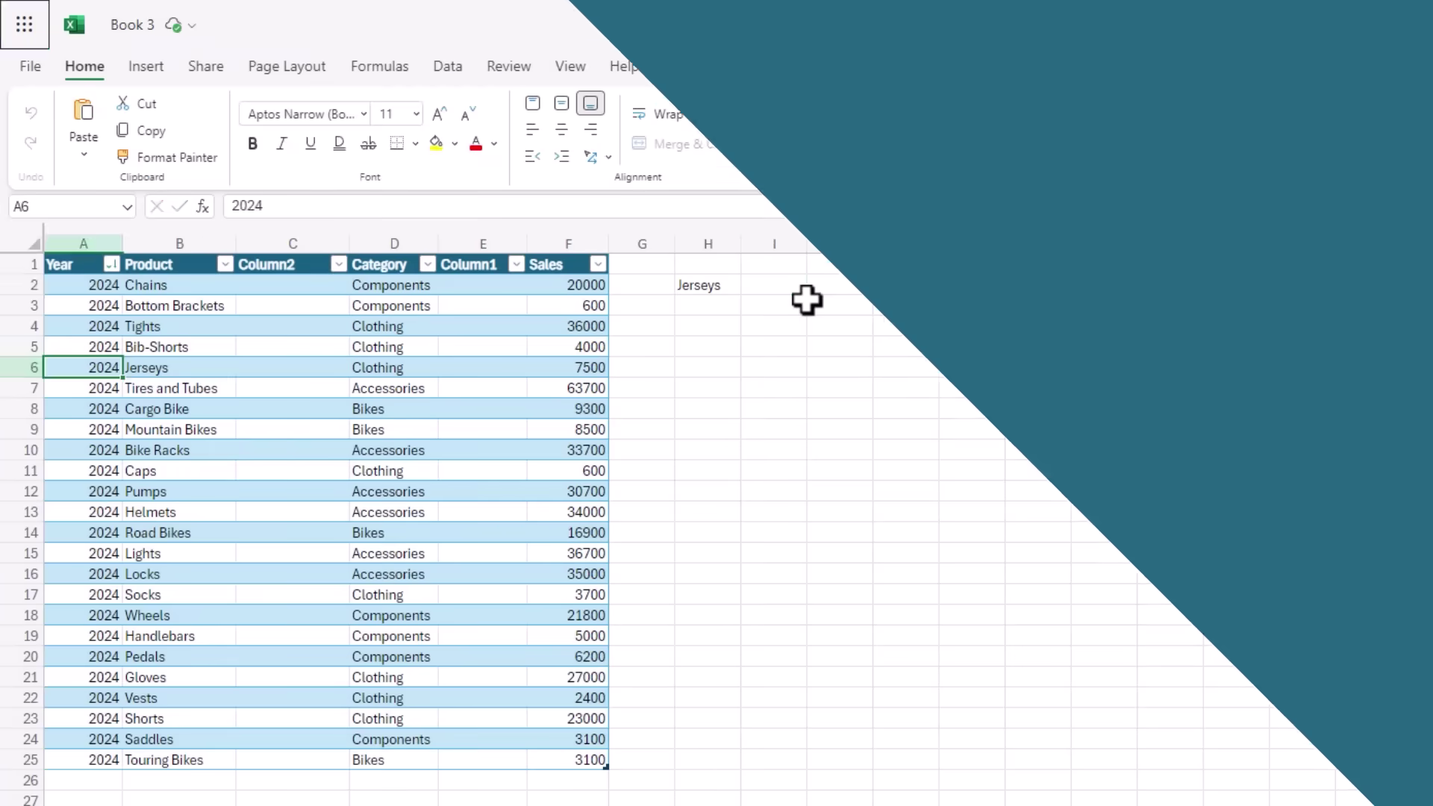
- In cell I2, beside Jerseys, start an =XLOOKUP( formula from the function suggestions
{"action": "left_click", "coordinate": [804, 294]}
{"action": "type", "text": "=x1"}
{"action": "key", "text": "Tab"}
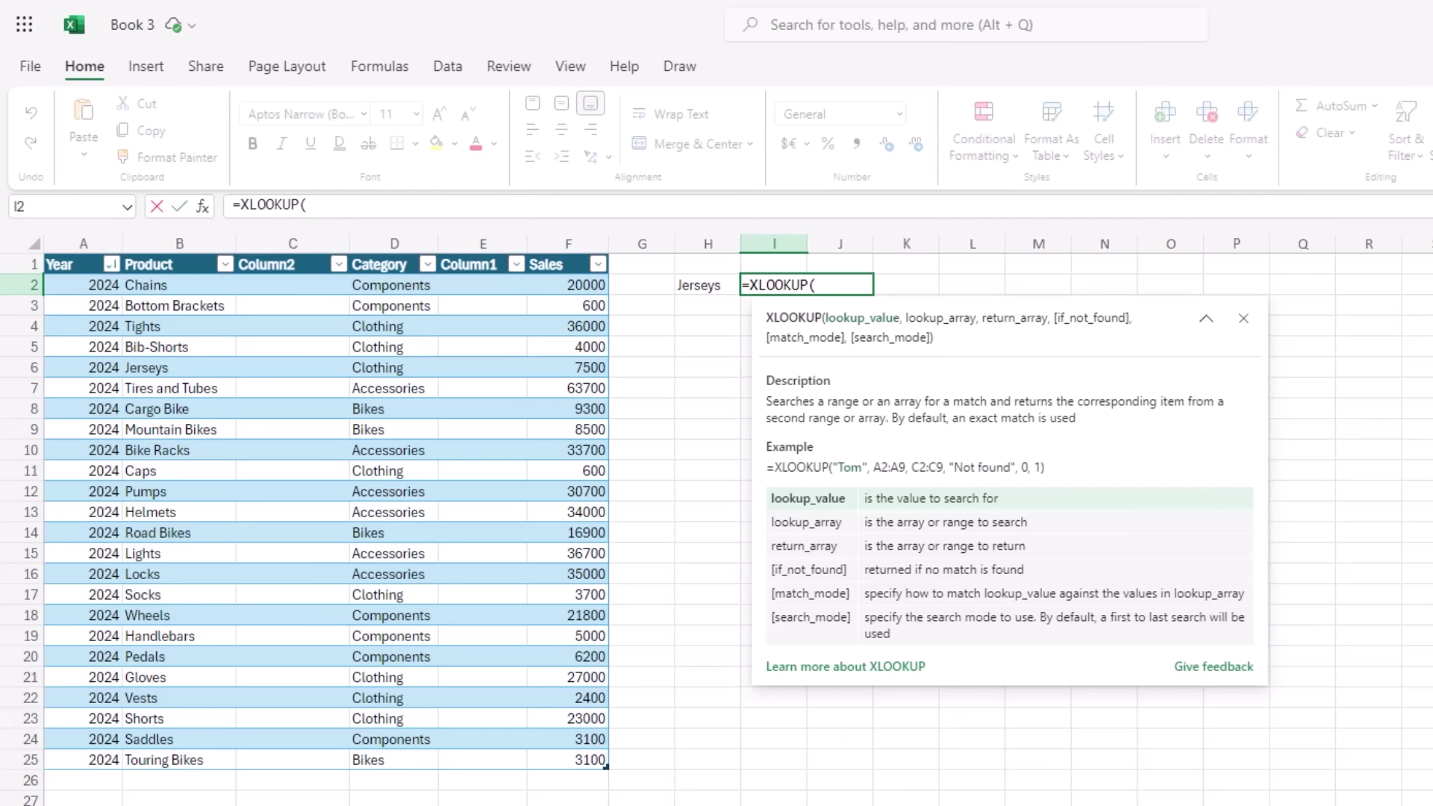
- Collapse, move, dismiss and restore the XLOOKUP help, leaving its argument descriptions expanded
{"action": "left_click", "coordinate": [1206, 318]}
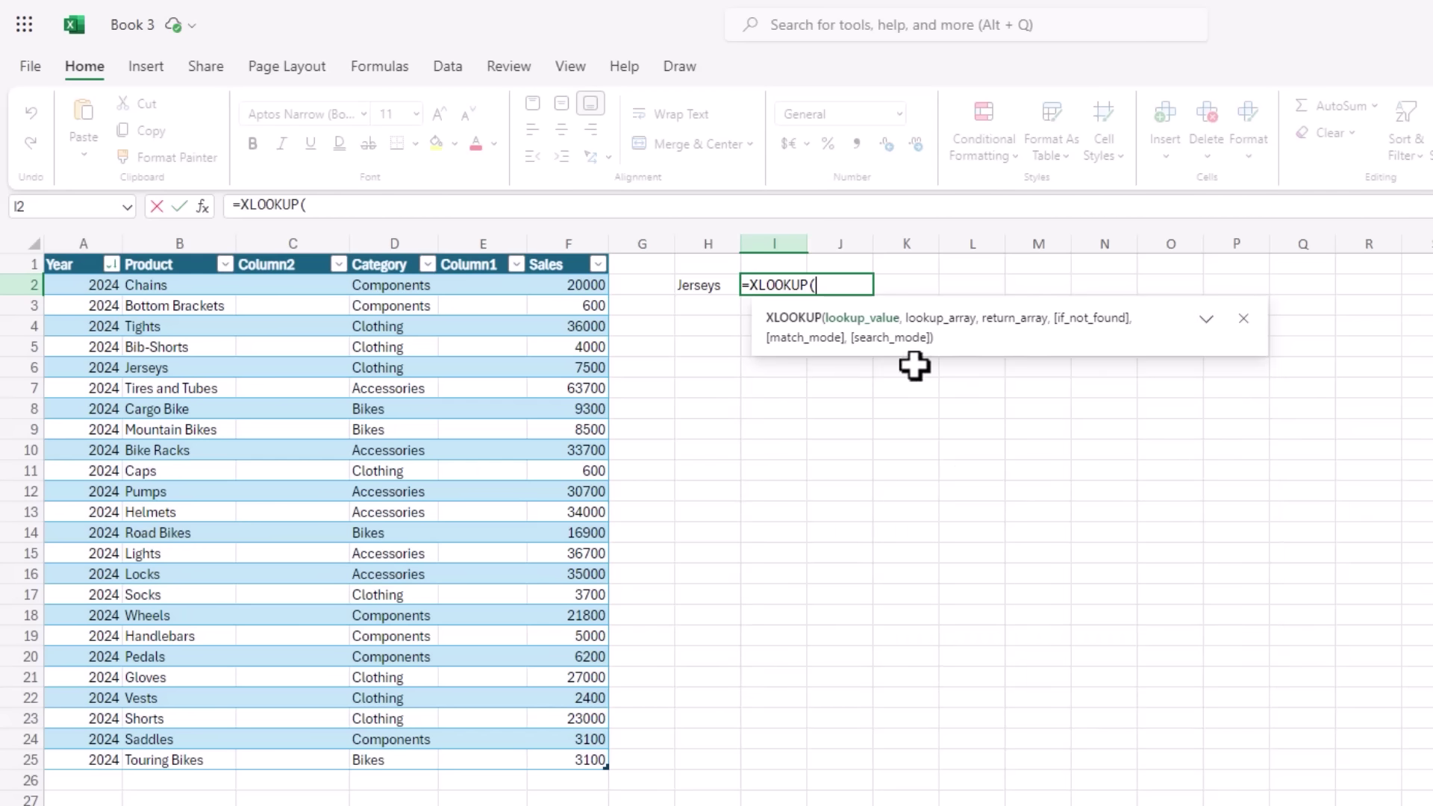
{"action": "mouse_move", "coordinate": [758, 348]}
{"action": "left_mouse_down"}
{"action": "mouse_move", "coordinate": [761, 382]}
{"action": "mouse_move", "coordinate": [876, 356]}
{"action": "mouse_move", "coordinate": [630, 329]}
{"action": "mouse_move", "coordinate": [681, 426]}
{"action": "mouse_move", "coordinate": [687, 382]}
{"action": "left_mouse_up"}
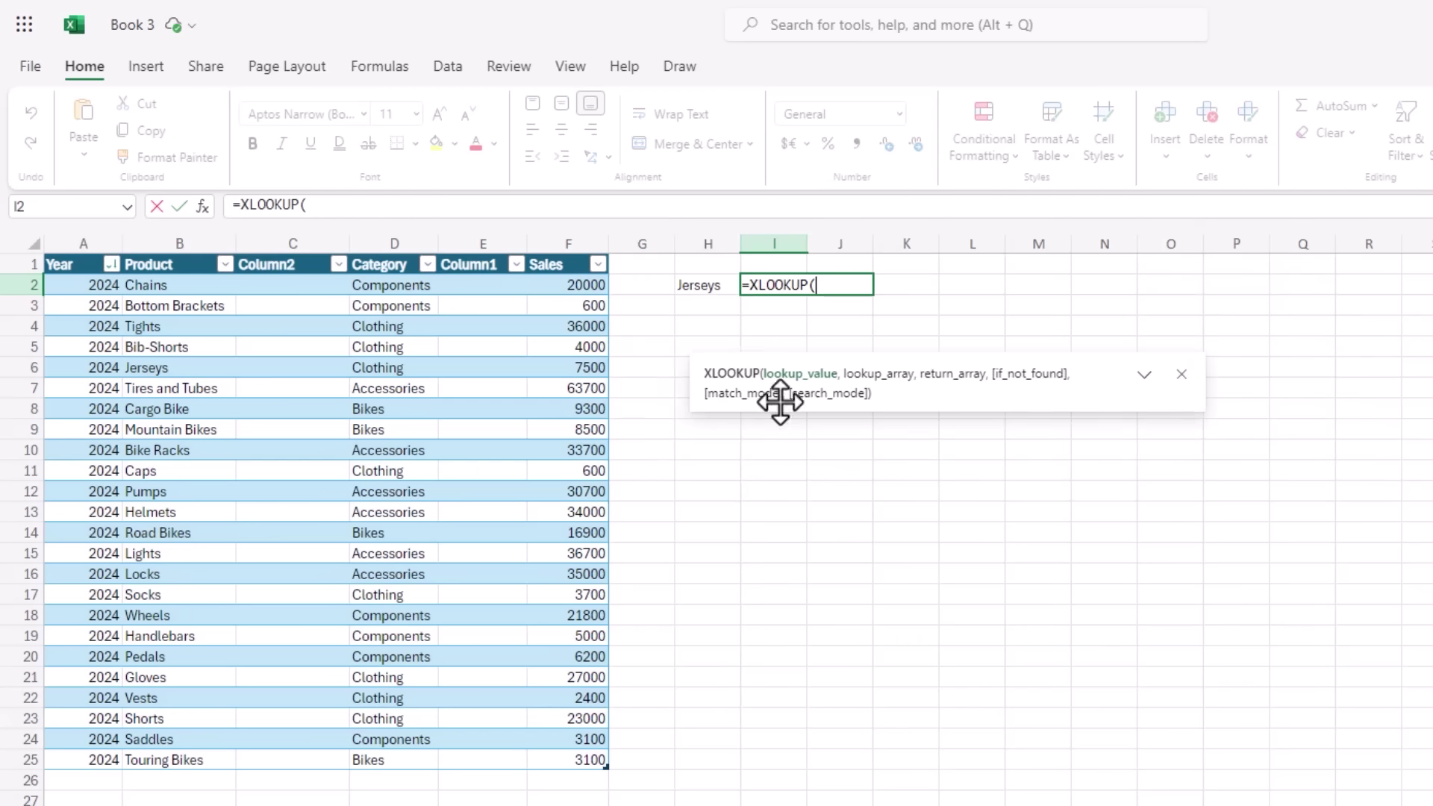
{"action": "left_click", "coordinate": [1179, 376]}
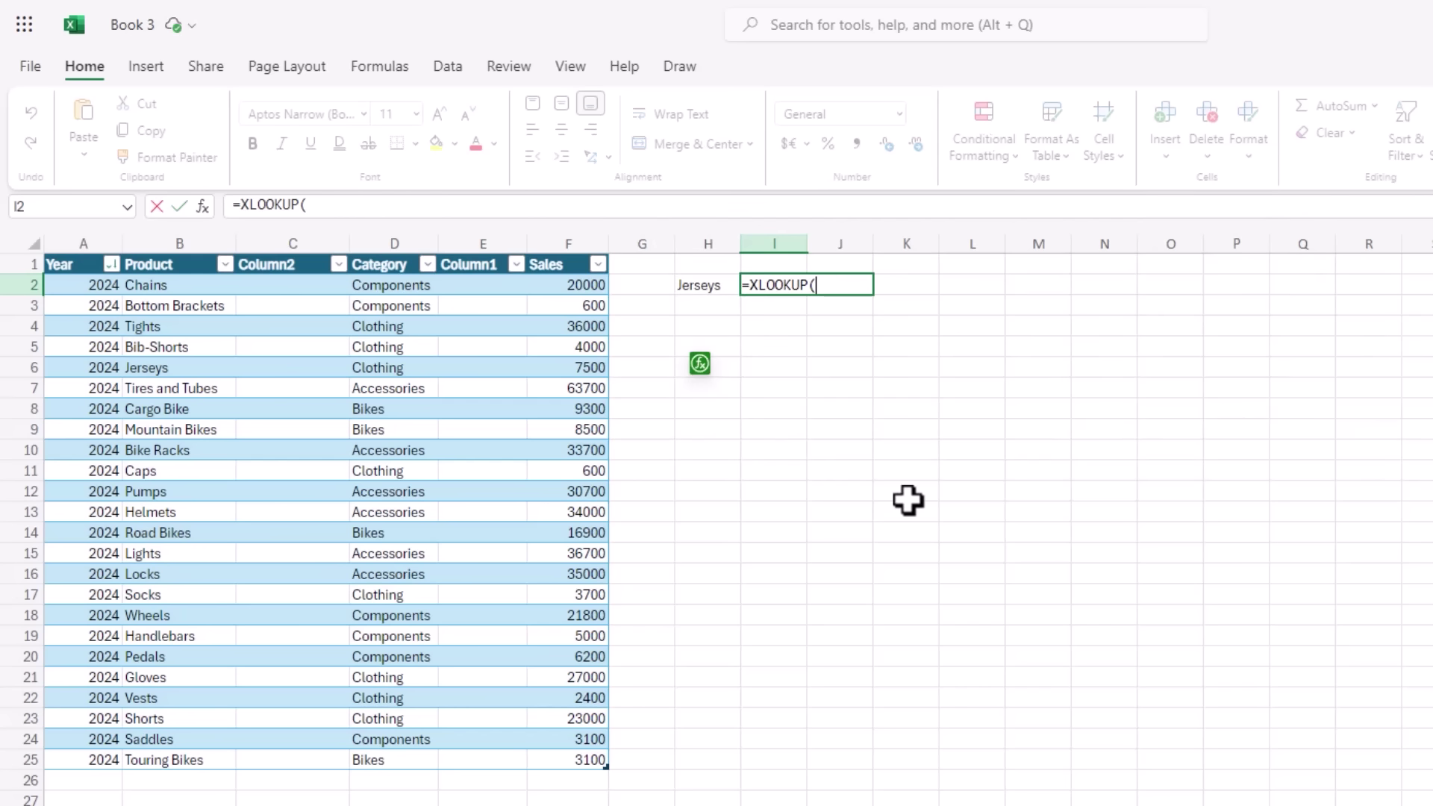
{"action": "left_click", "coordinate": [700, 371]}
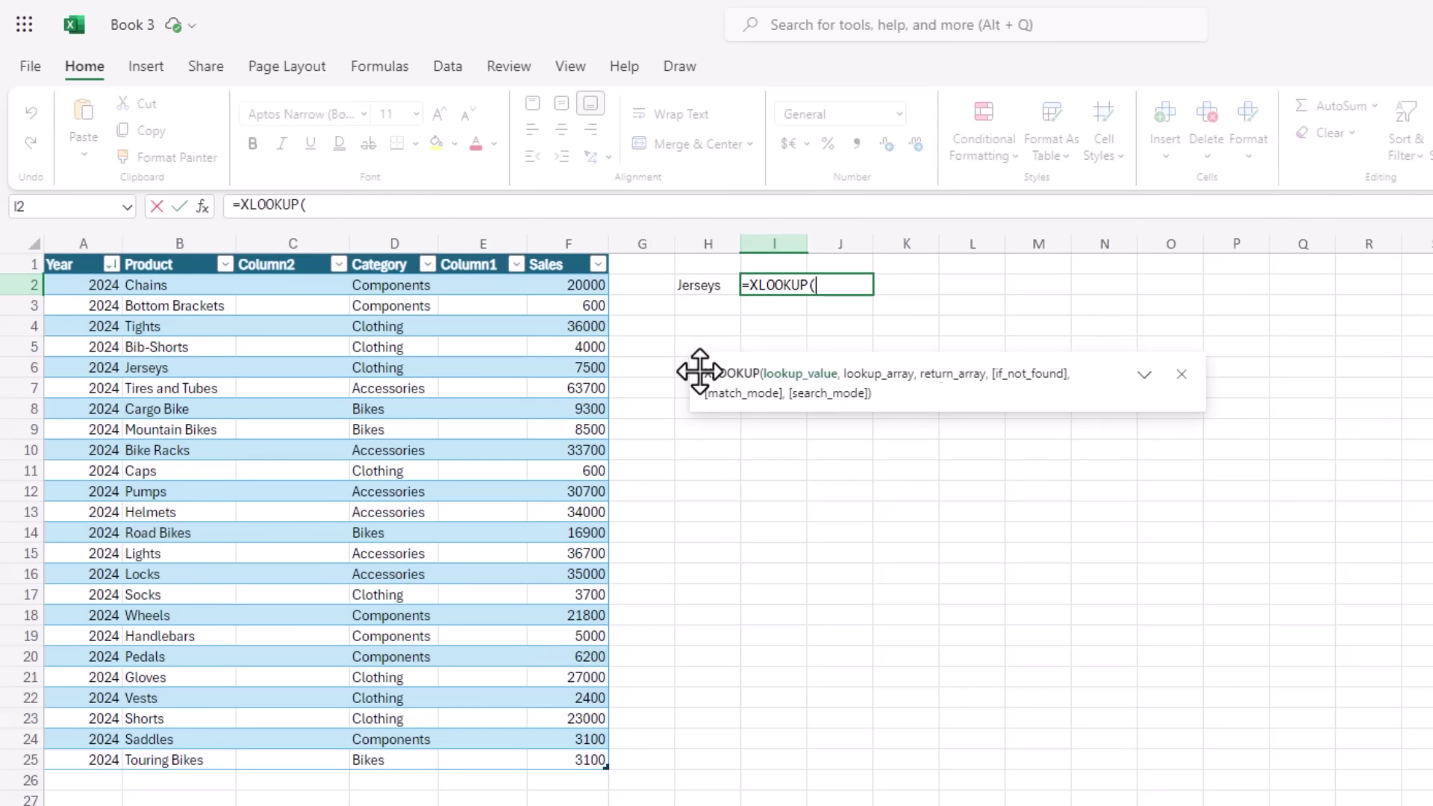
{"action": "left_click", "coordinate": [1144, 375]}
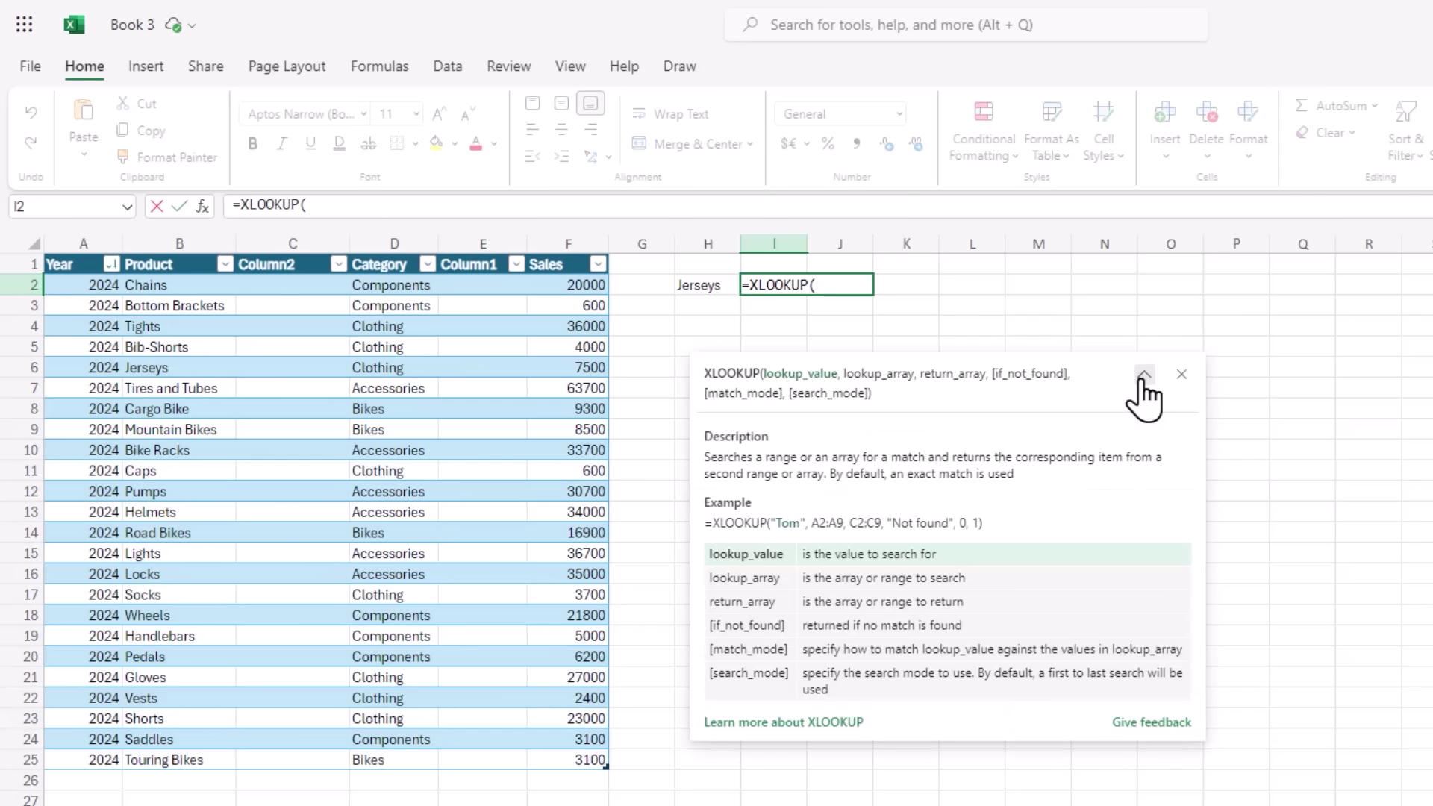
- Complete =XLOOKUP(H2,Table1[Product],Table1[Category]) in I2 so it returns Clothing
{"action": "left_click", "coordinate": [709, 285]}
{"action": "type", "text": ","}
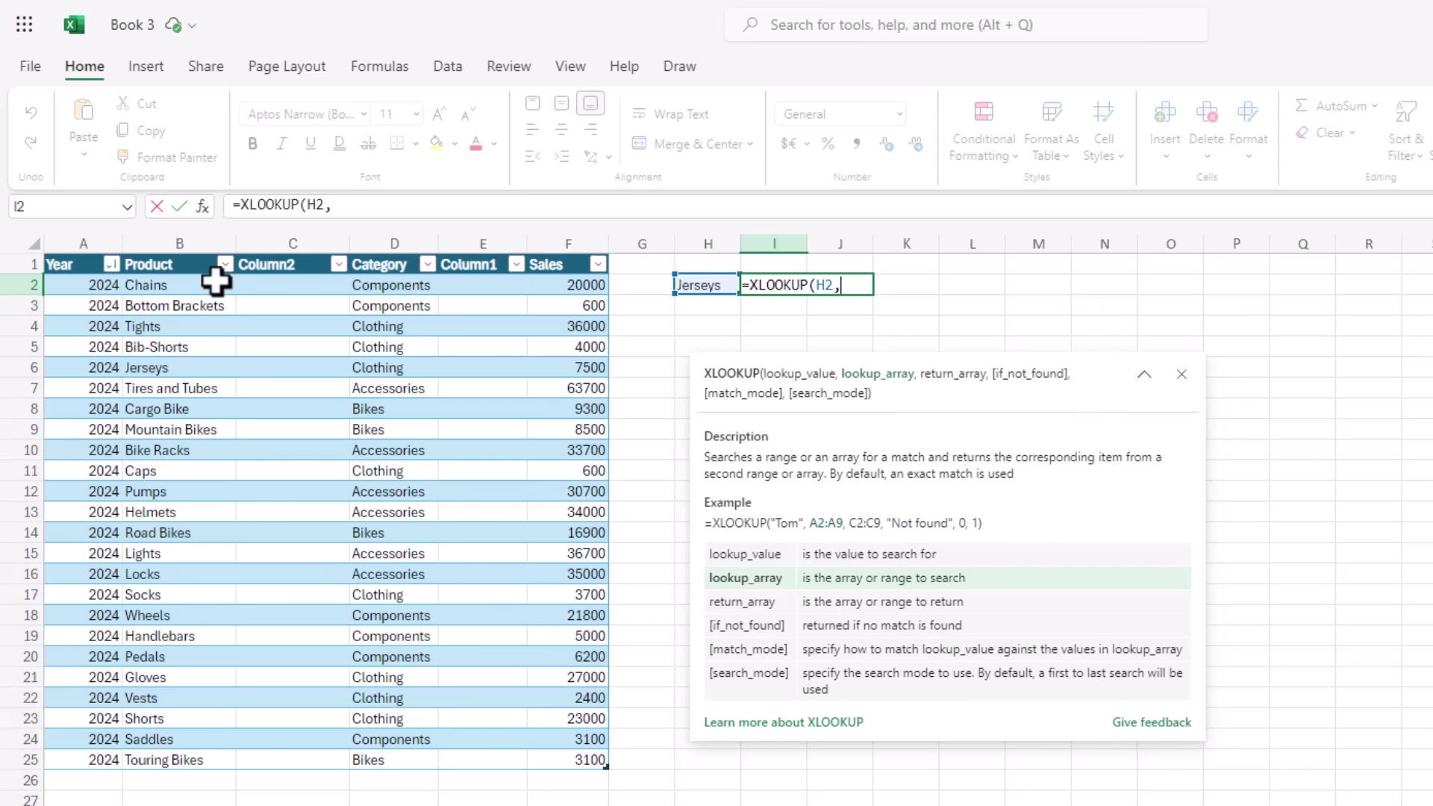
{"action": "left_click", "coordinate": [175, 256]}
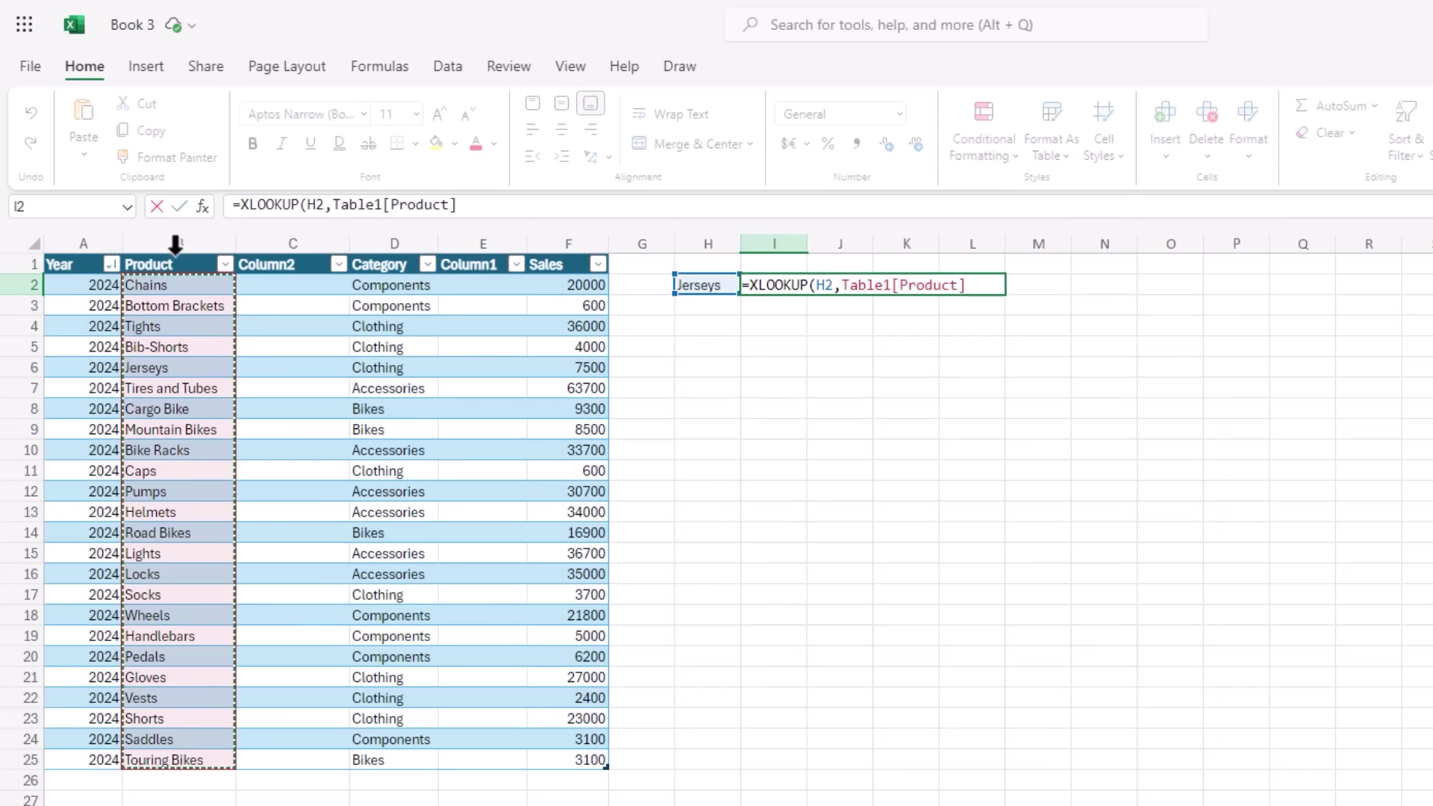
{"action": "type", "text": ","}
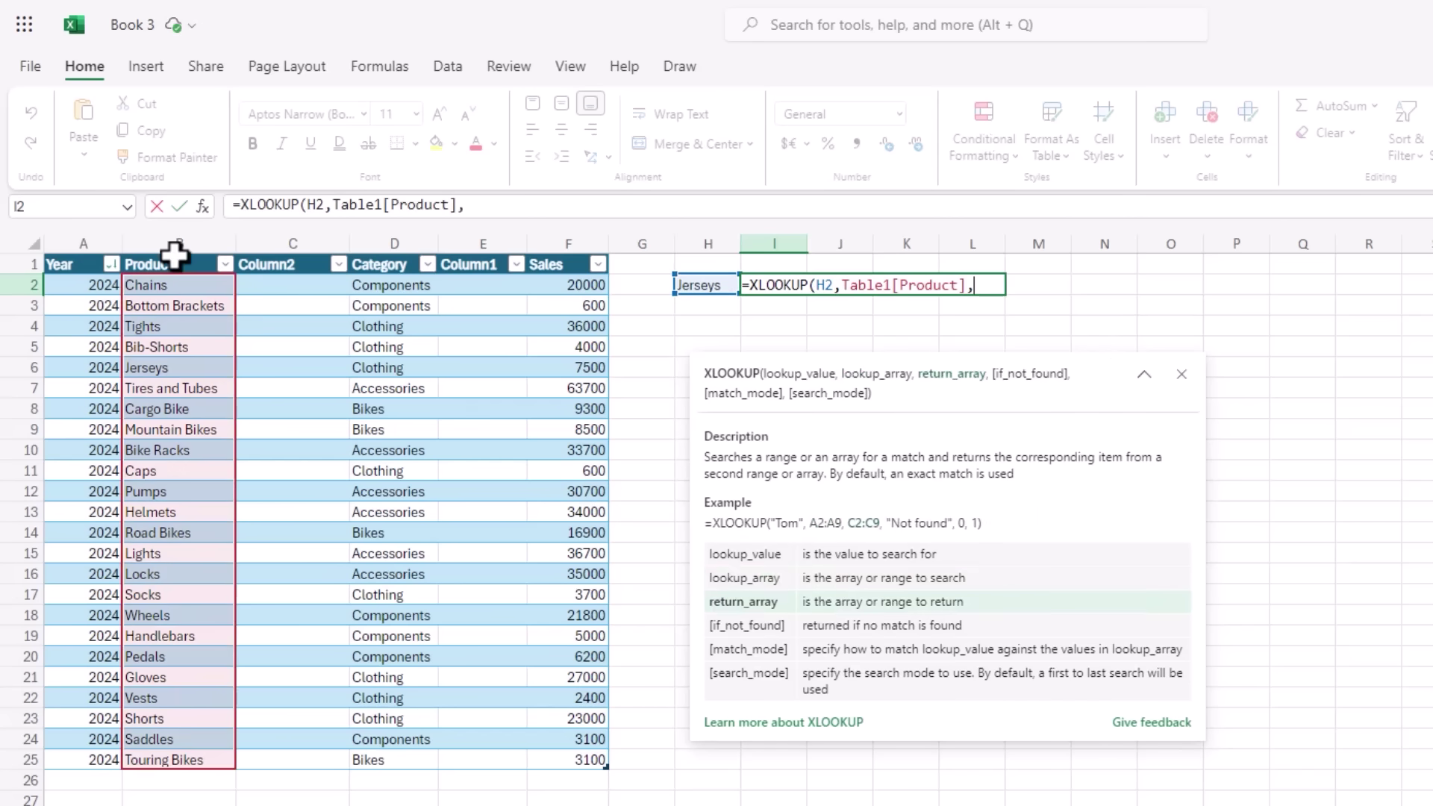
{"action": "left_click", "coordinate": [393, 256]}
{"action": "type", "text": ")"}
{"action": "key", "text": "Return"}
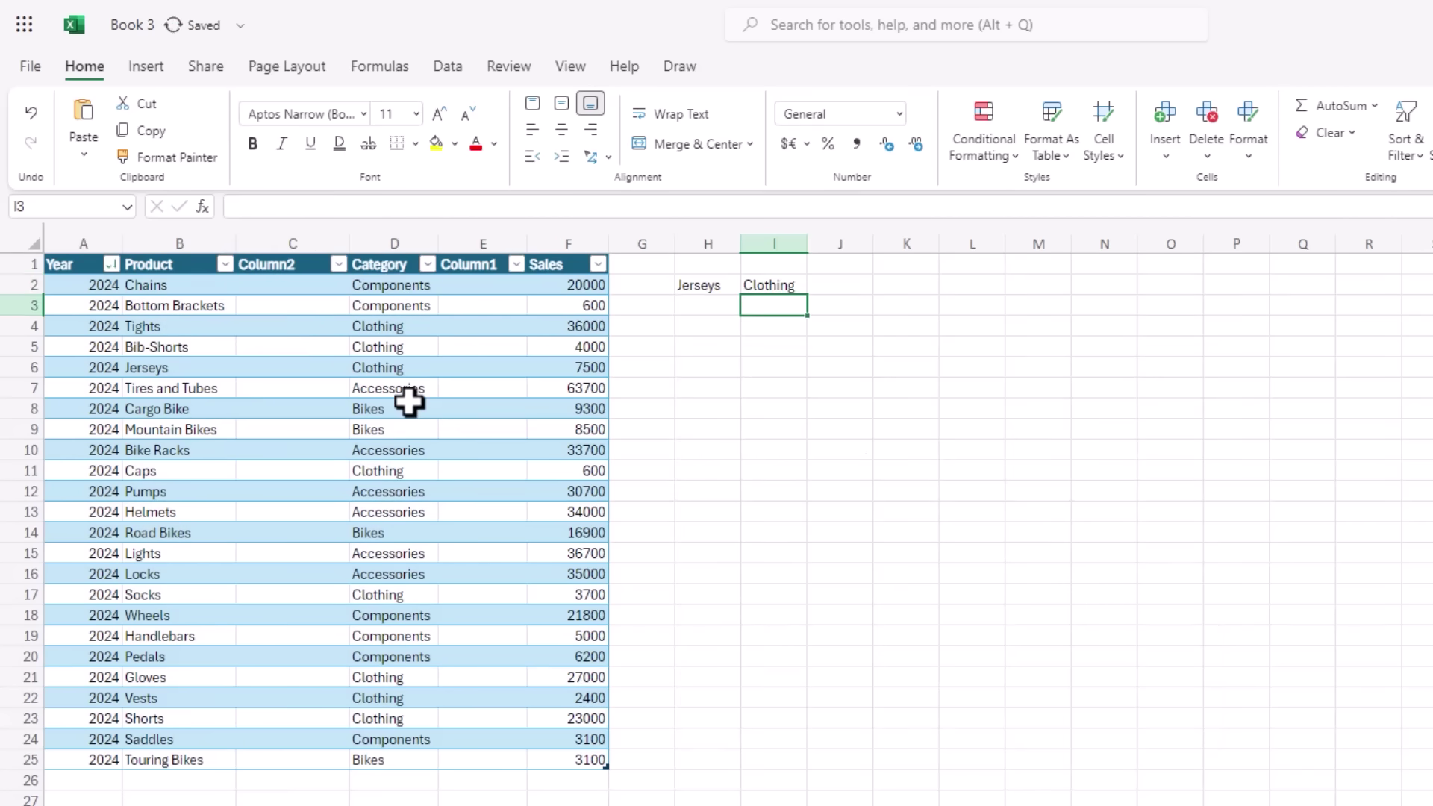
{"action": "key", "text": "Up"}
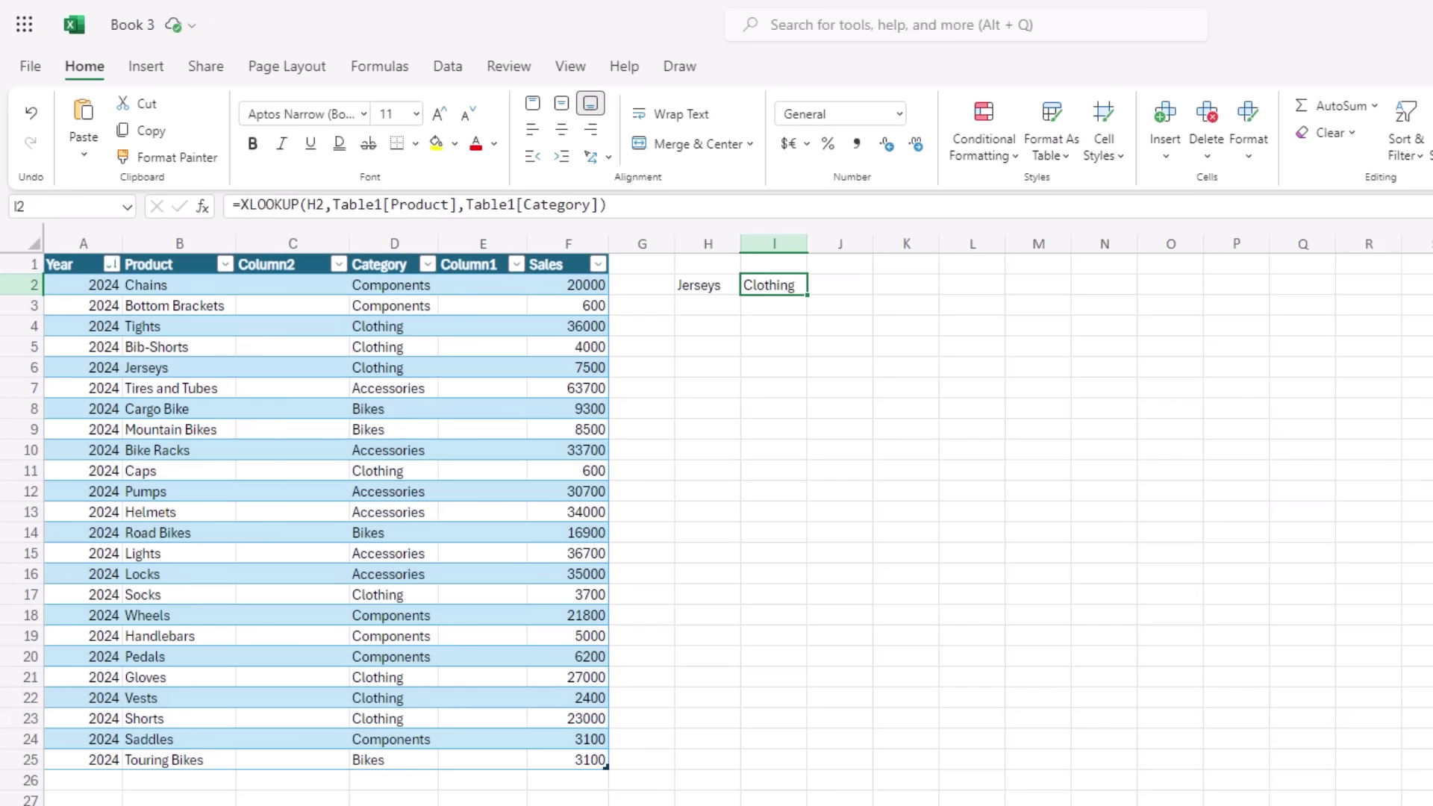
- Move the Tights row from row 4 down to row 7, directly below Tires and Tubes
{"action": "left_click", "coordinate": [14, 326]}
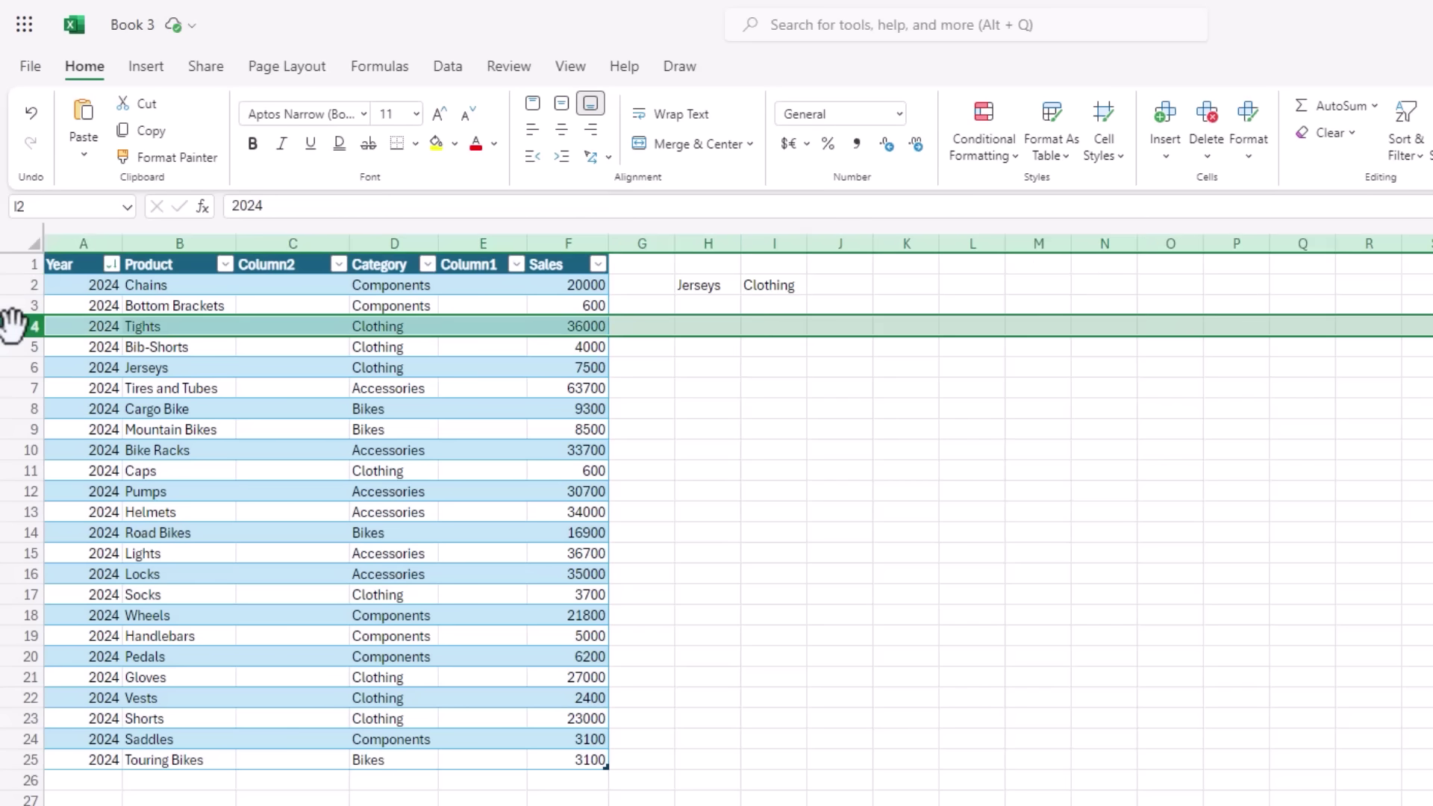
{"action": "left_click_drag", "start_coordinate": [14, 325], "coordinate": [15, 405]}
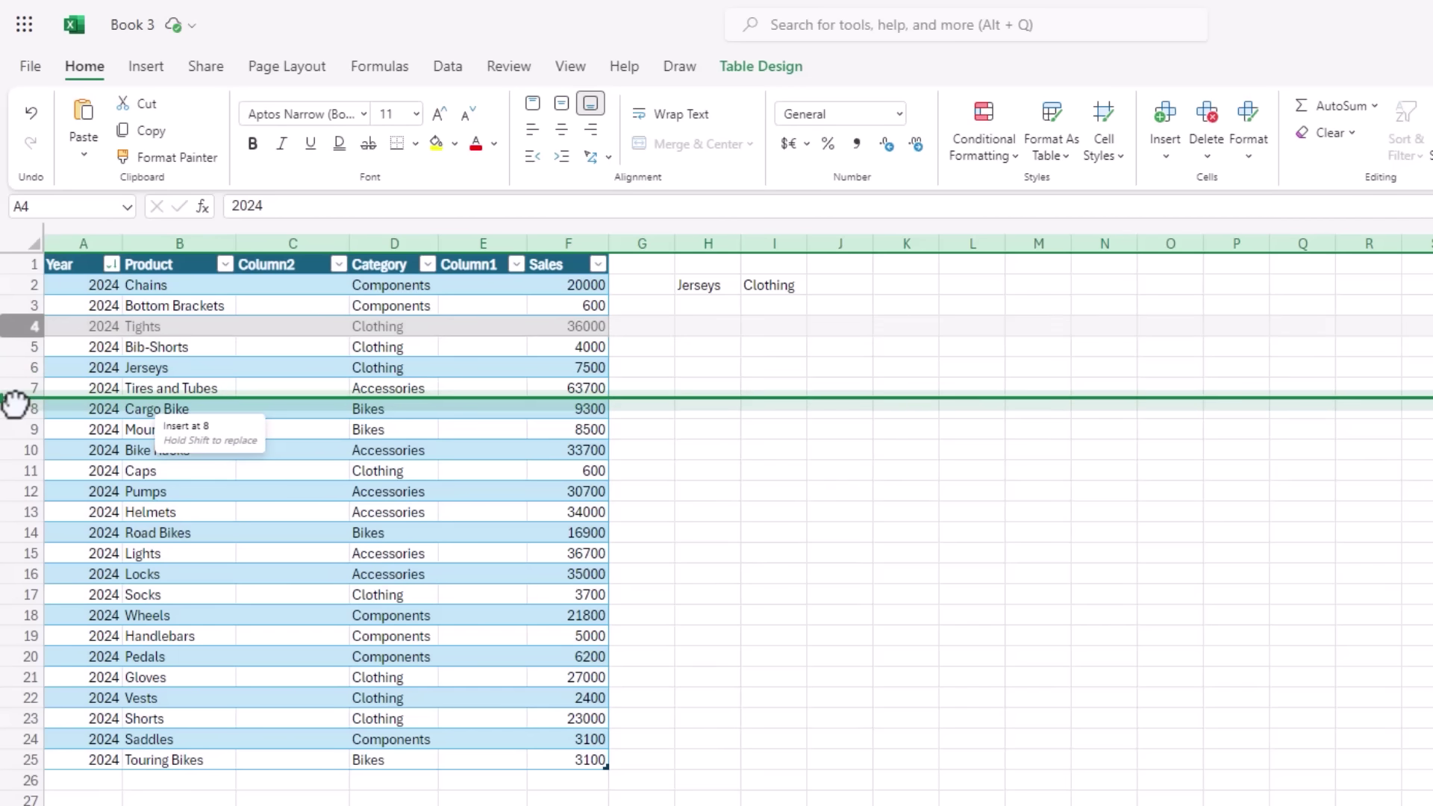
{"action": "key", "text": "shift"}
{"action": "left_click_drag", "start_coordinate": [15, 405], "coordinate": [15, 405]}
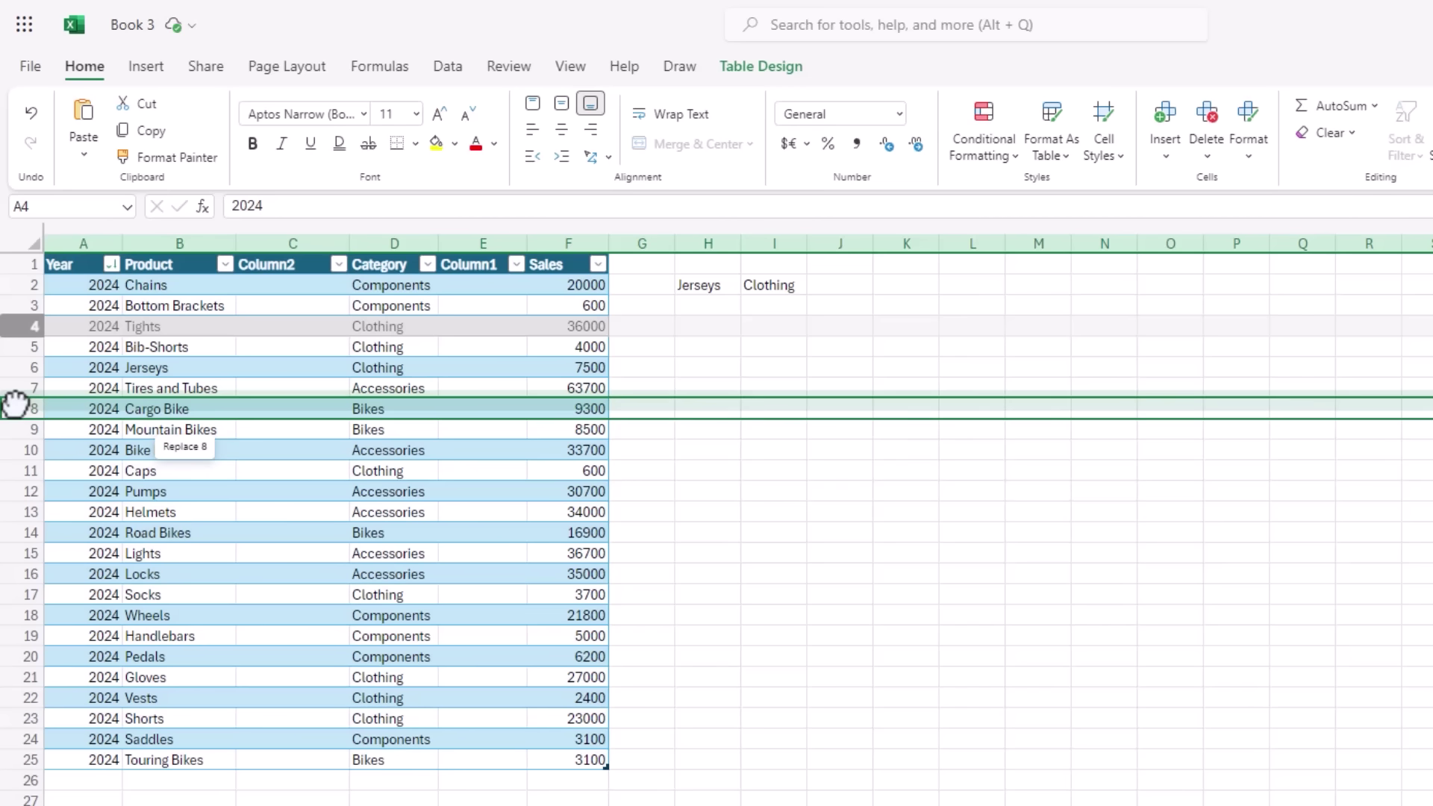
{"action": "left_click_drag", "start_coordinate": [15, 405], "coordinate": [15, 405]}
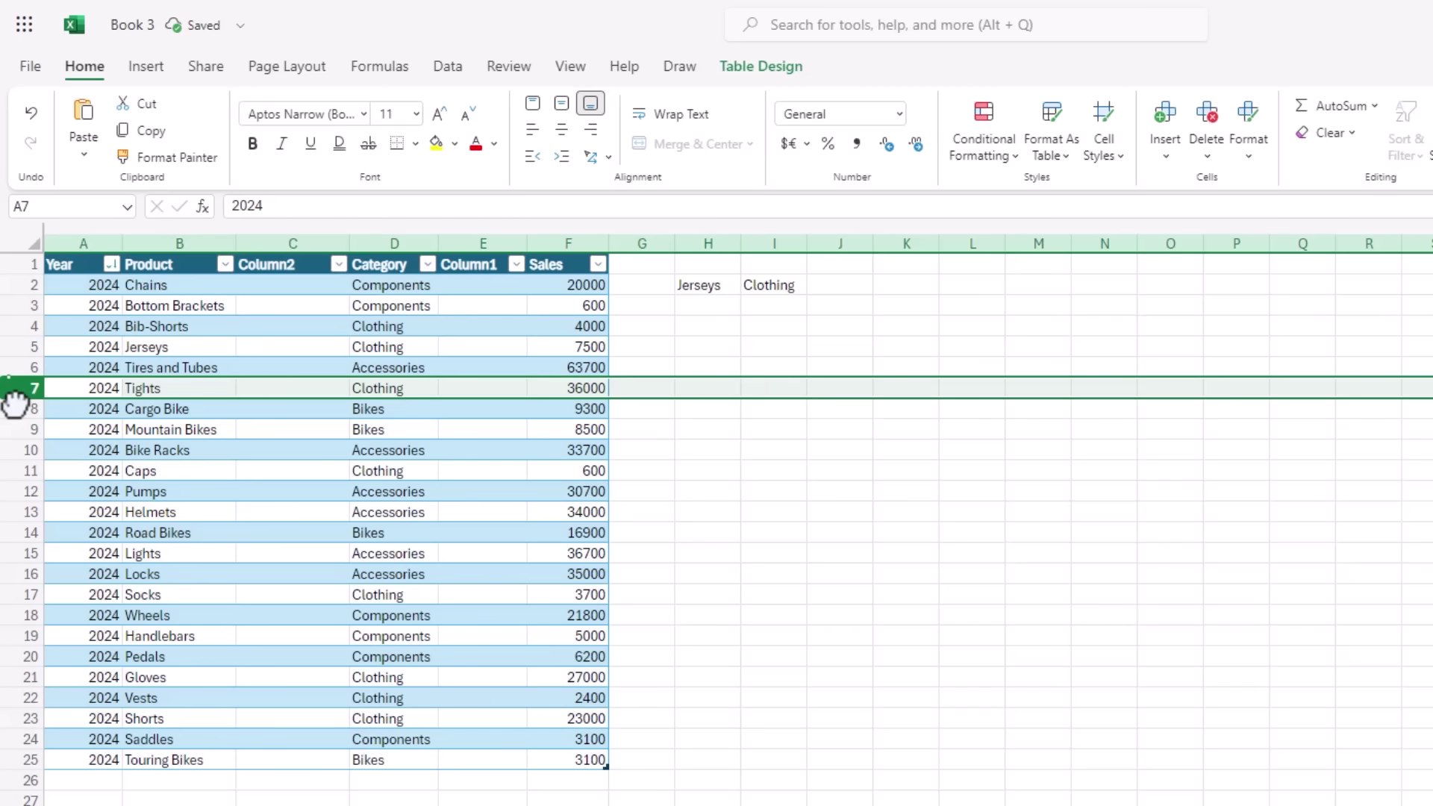
{"action": "left_click", "coordinate": [16, 408]}
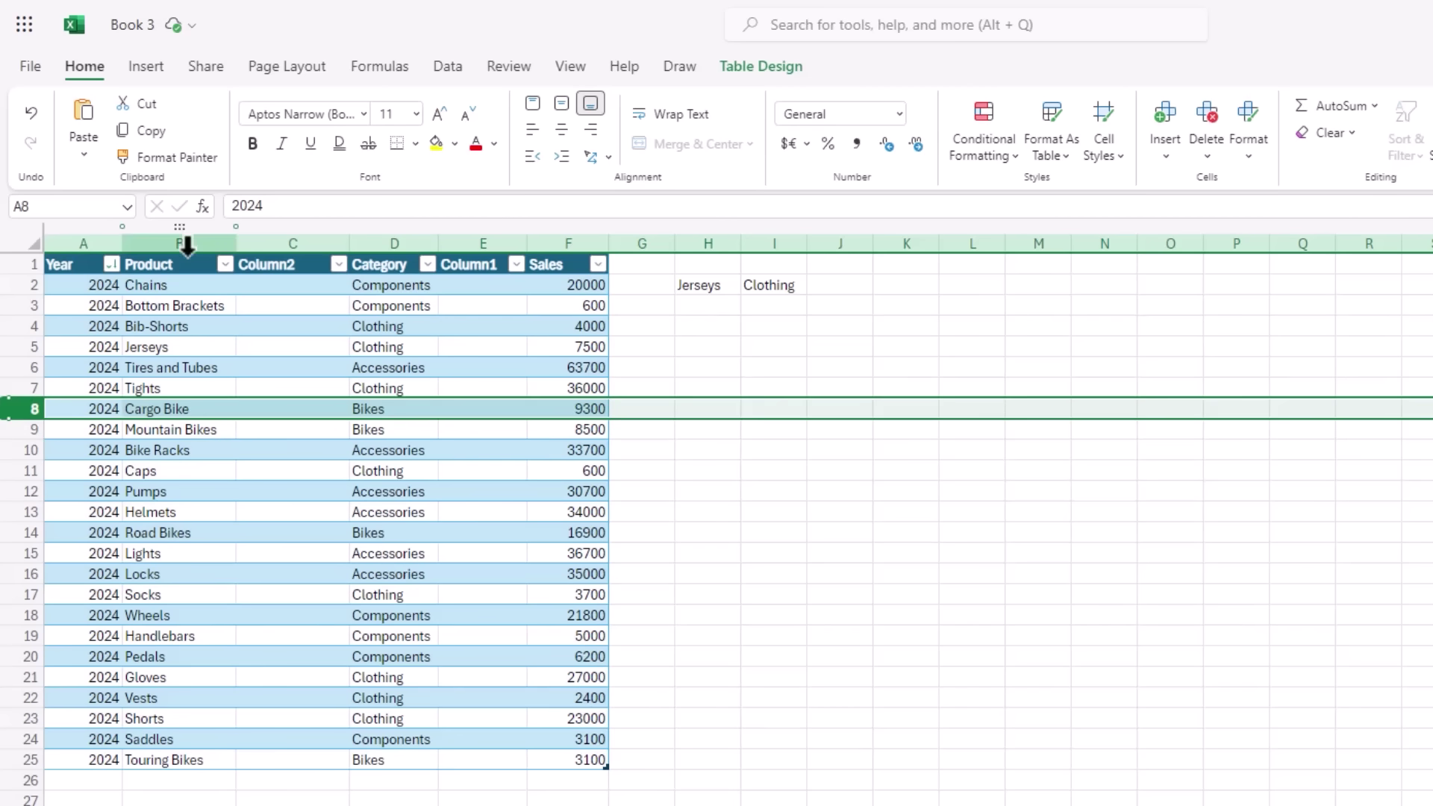
- Insert empty table columns after Product and after Year, plus three blank rows above Tights
{"action": "mouse_move", "coordinate": [236, 233]}
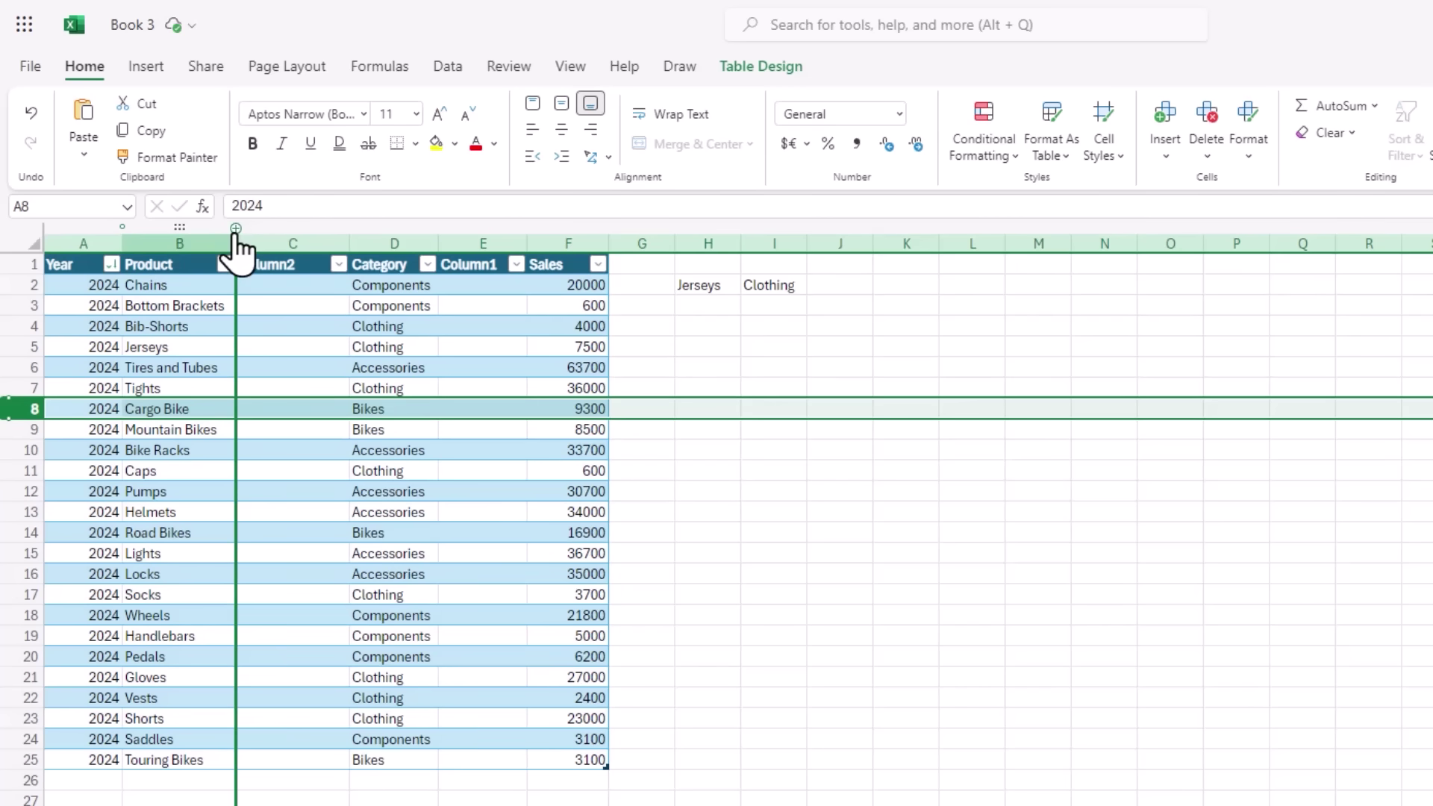
{"action": "left_click", "coordinate": [236, 230]}
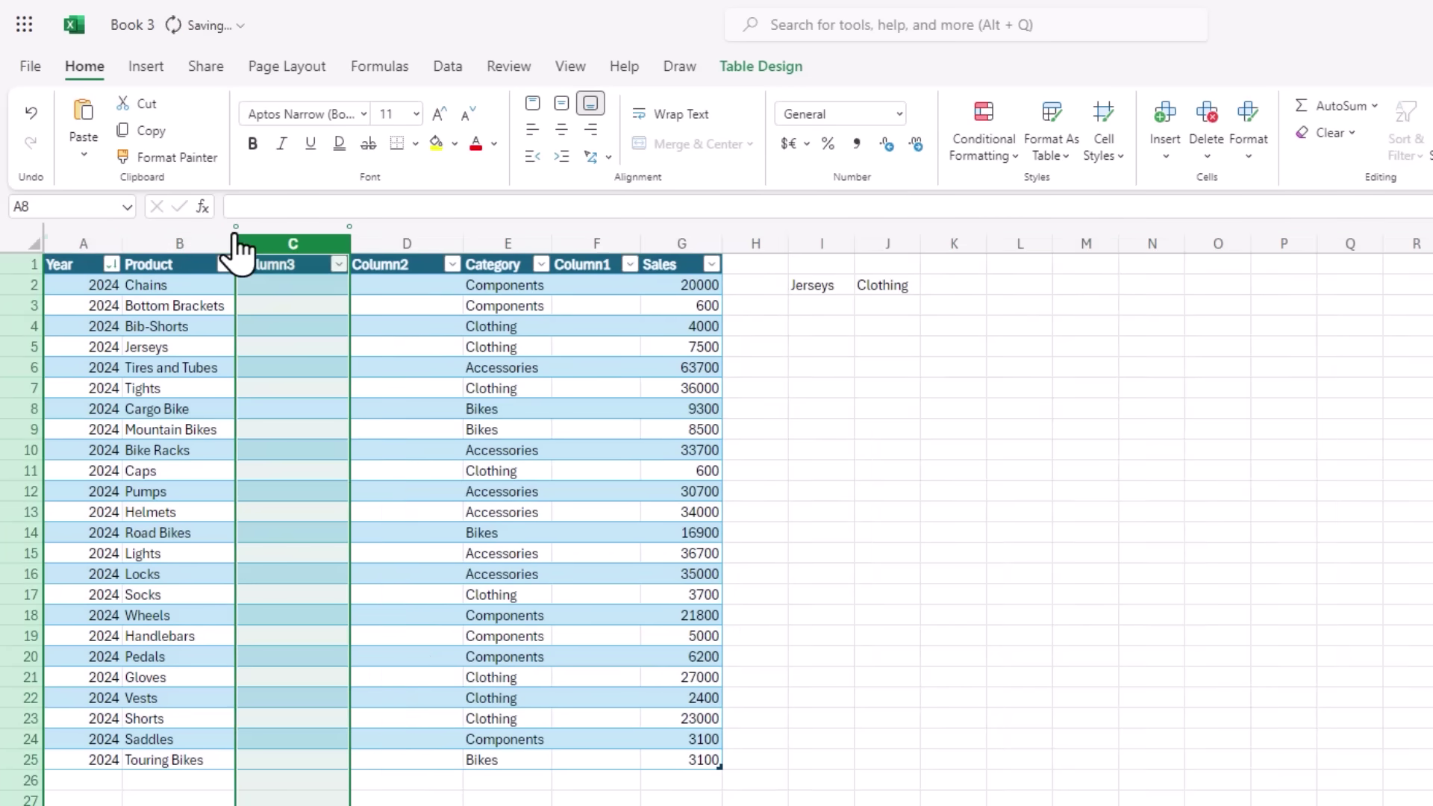
{"action": "left_click", "coordinate": [123, 229]}
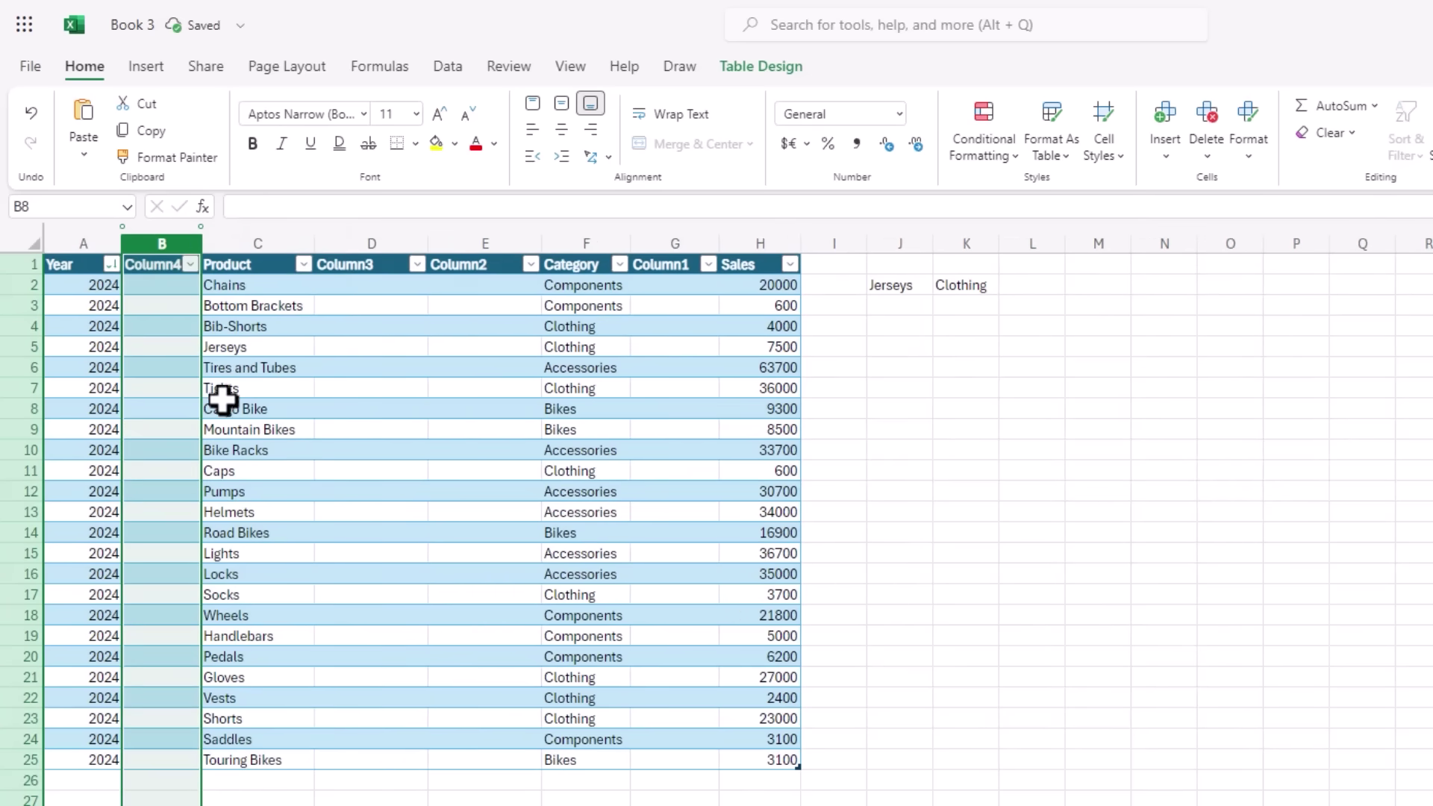
{"action": "left_click", "coordinate": [352, 237]}
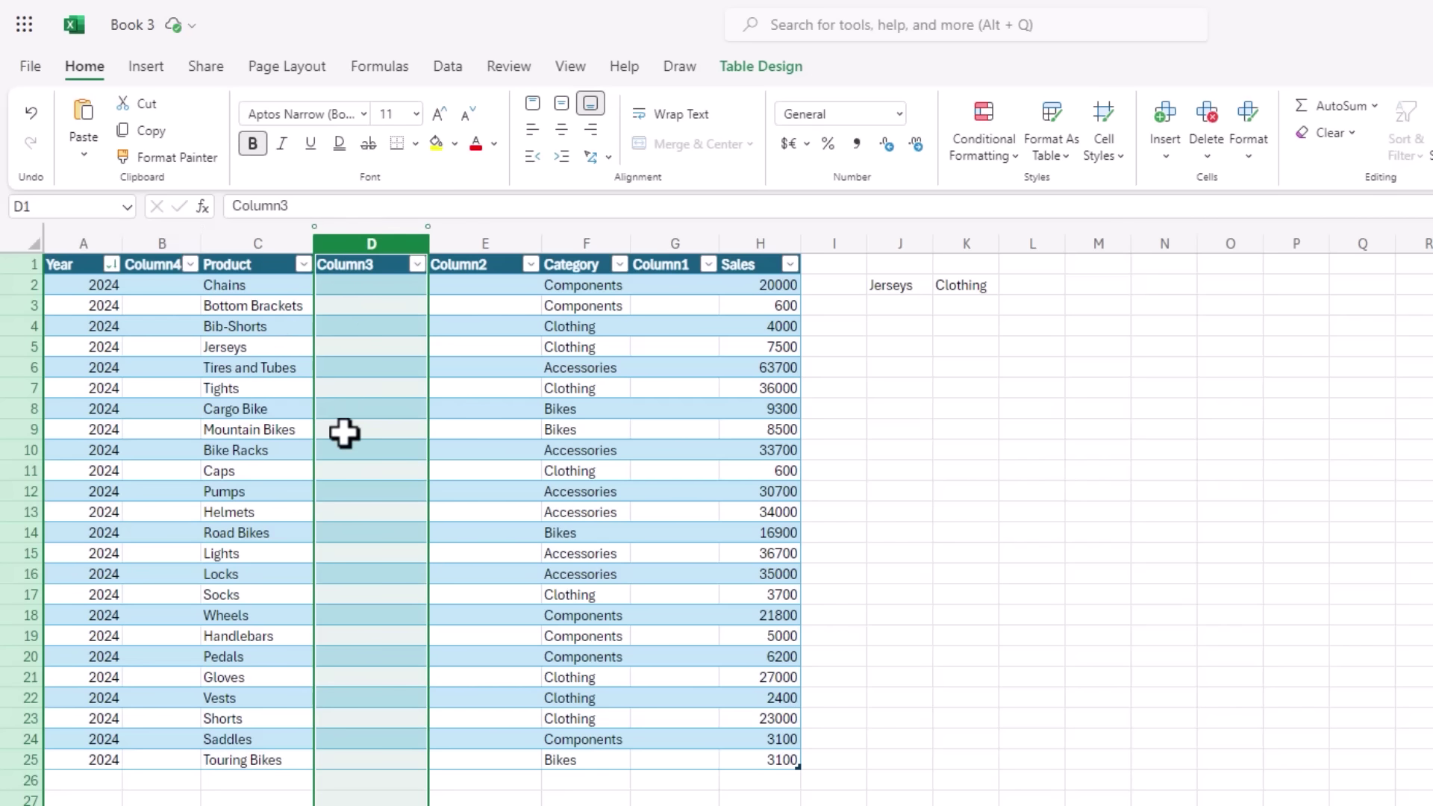
{"action": "left_click_drag", "start_coordinate": [17, 326], "coordinate": [16, 396]}
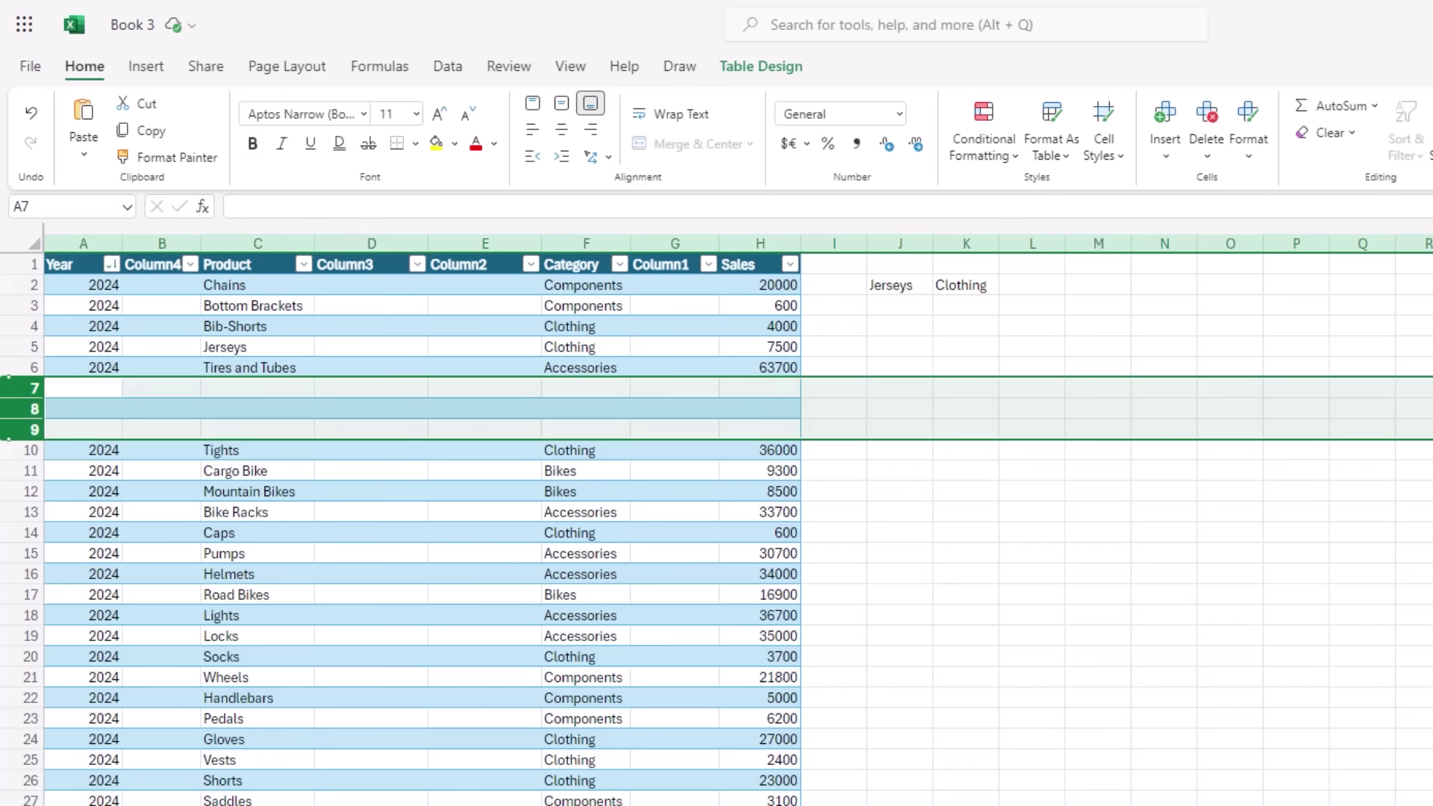
- Freeze rows 1–3 and the first two columns by dragging the freeze-pane handles
{"action": "left_click", "coordinate": [216, 454]}
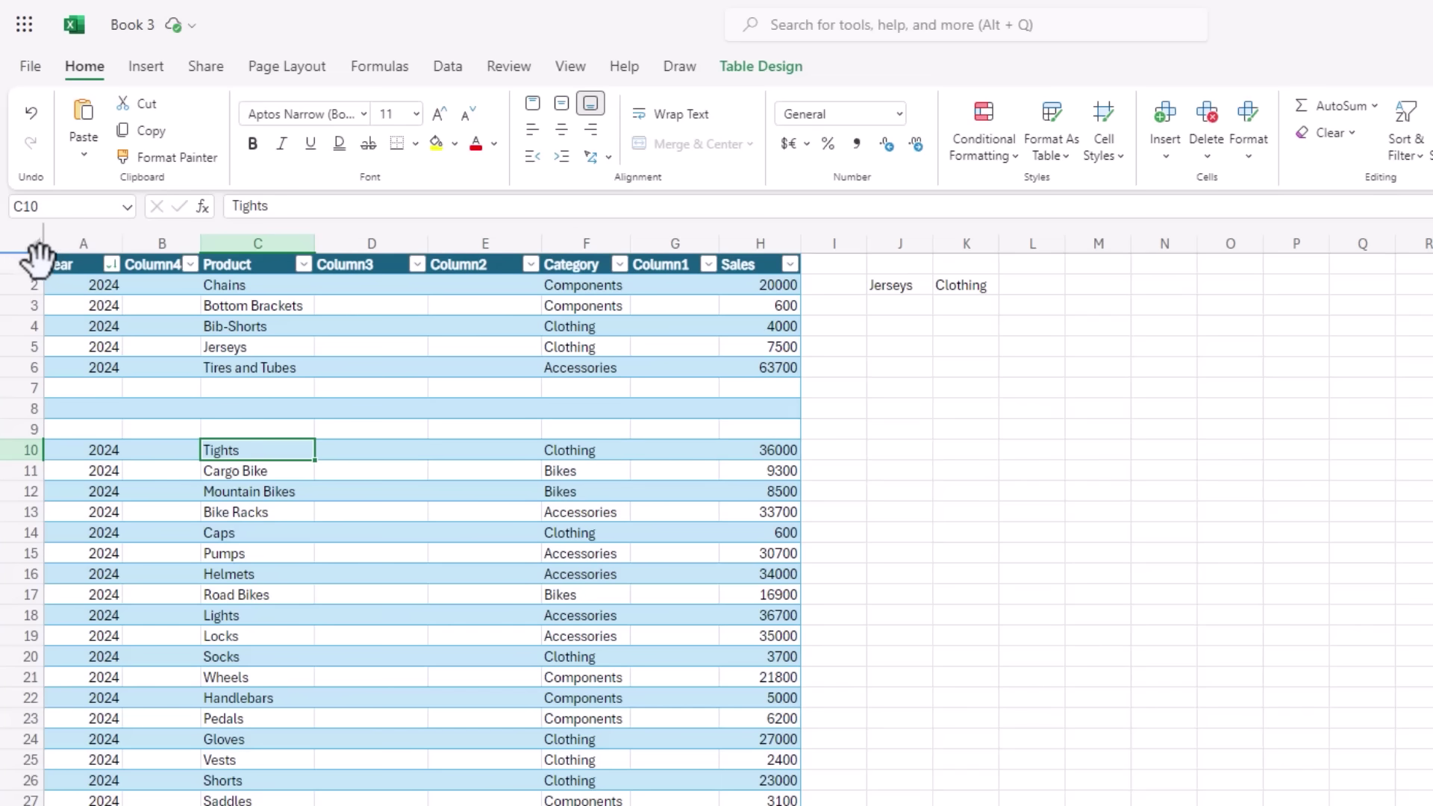
{"action": "left_click_drag", "start_coordinate": [16, 247], "coordinate": [11, 378]}
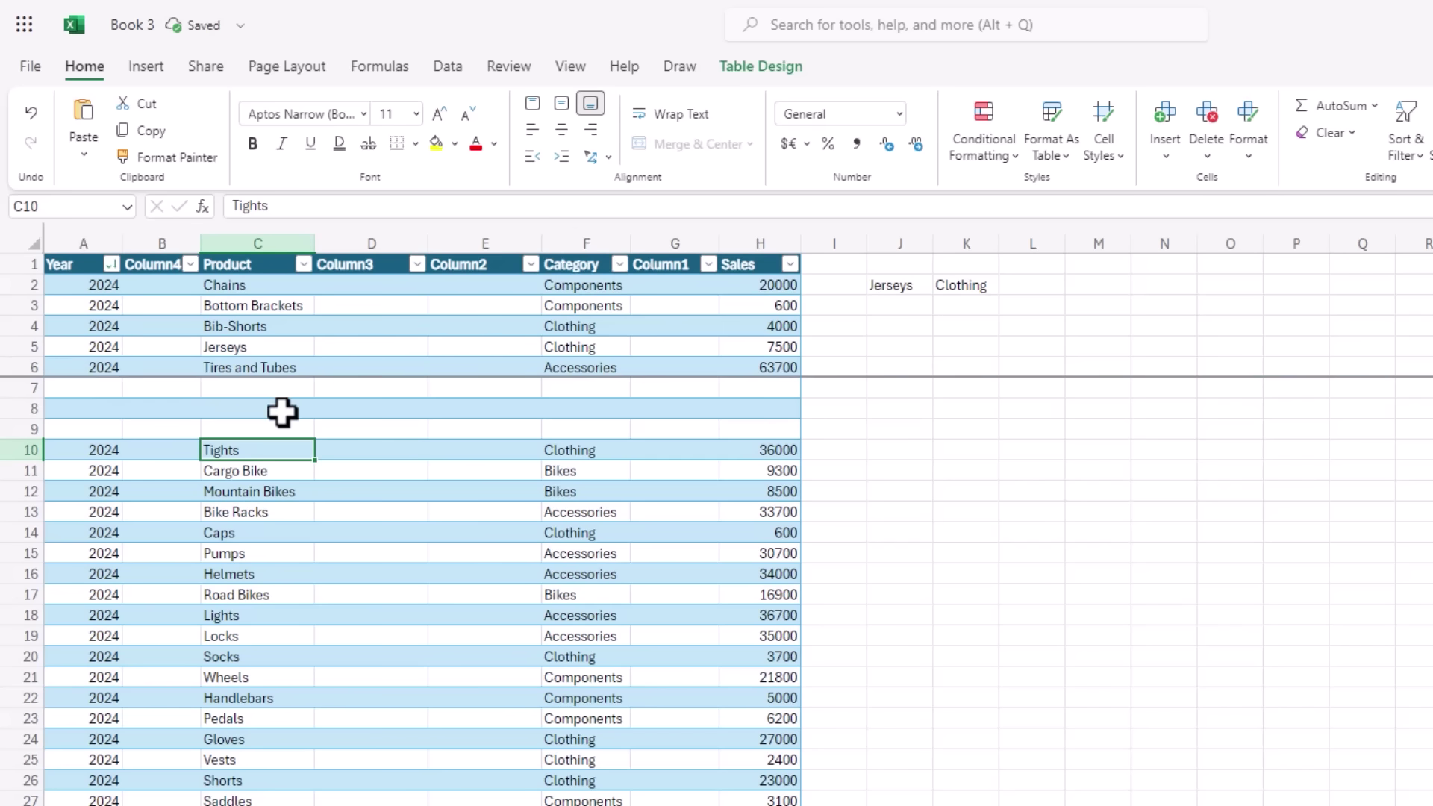
{"action": "scroll", "coordinate": [282, 411], "scroll_direction": "down", "scroll_amount": 7}
{"action": "scroll", "coordinate": [282, 412], "scroll_direction": "up", "scroll_amount": 6}
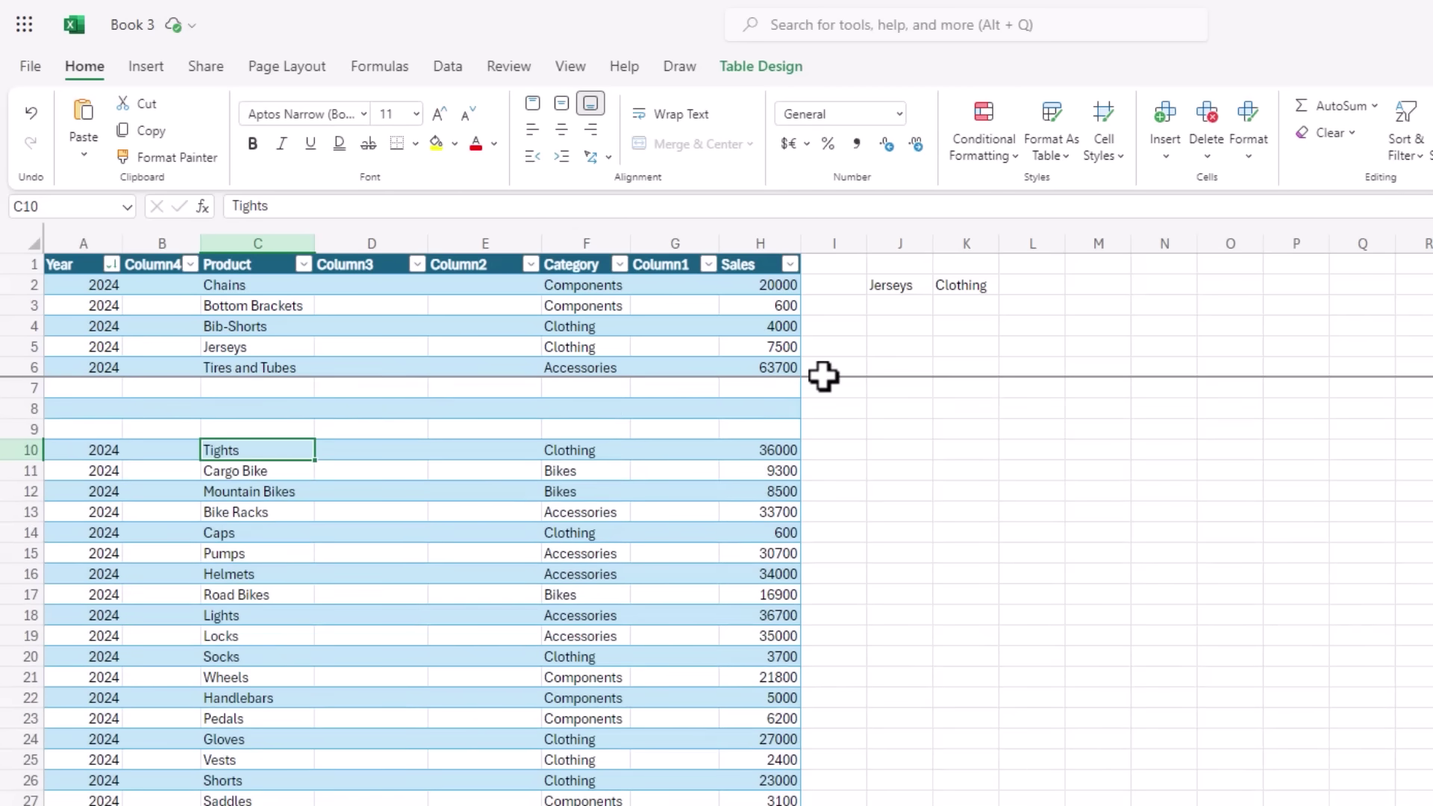
{"action": "left_click_drag", "start_coordinate": [823, 376], "coordinate": [818, 325]}
{"action": "left_click_drag", "start_coordinate": [43, 236], "coordinate": [223, 240]}
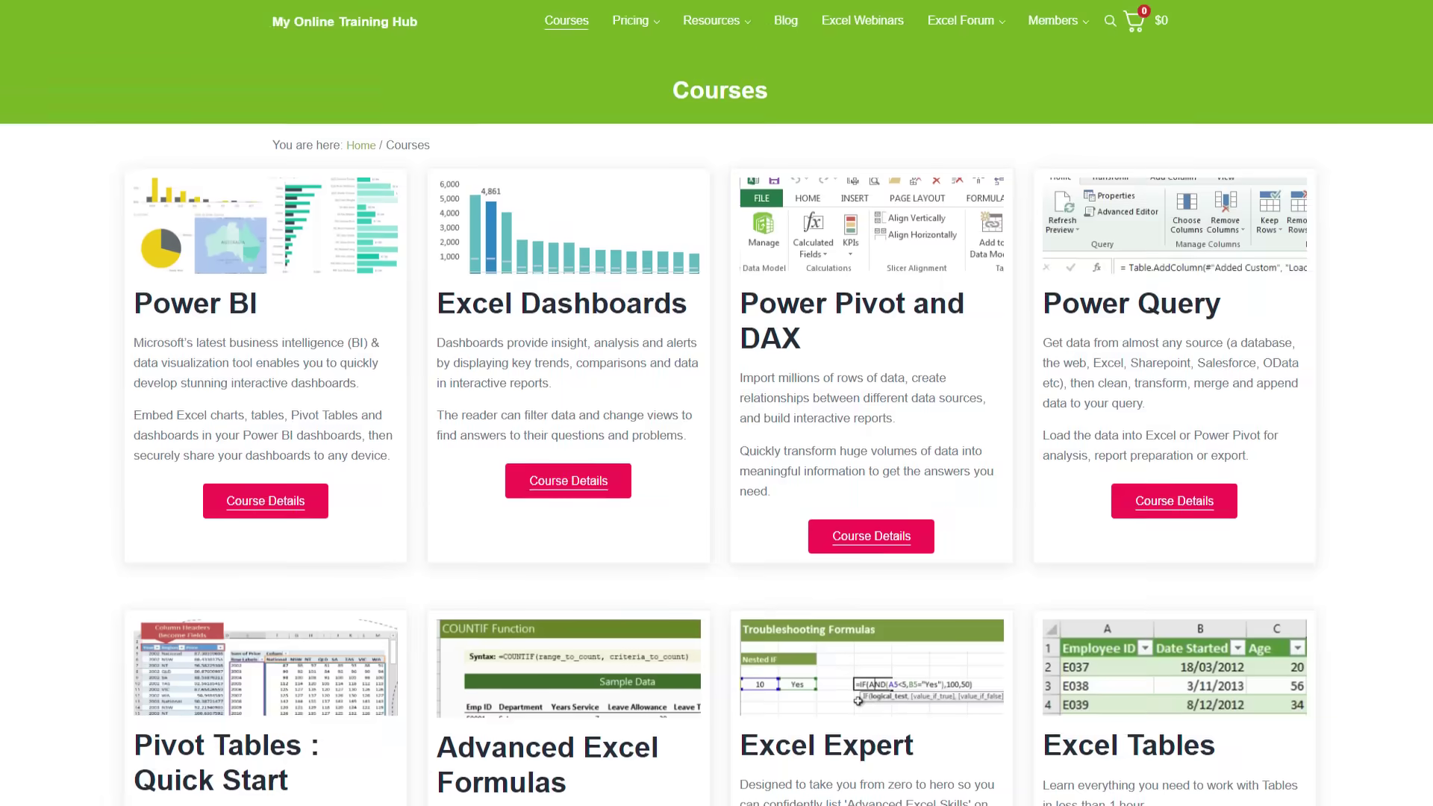
{"action": "scroll", "coordinate": [716, 403], "scroll_direction": "down", "scroll_amount": 1}
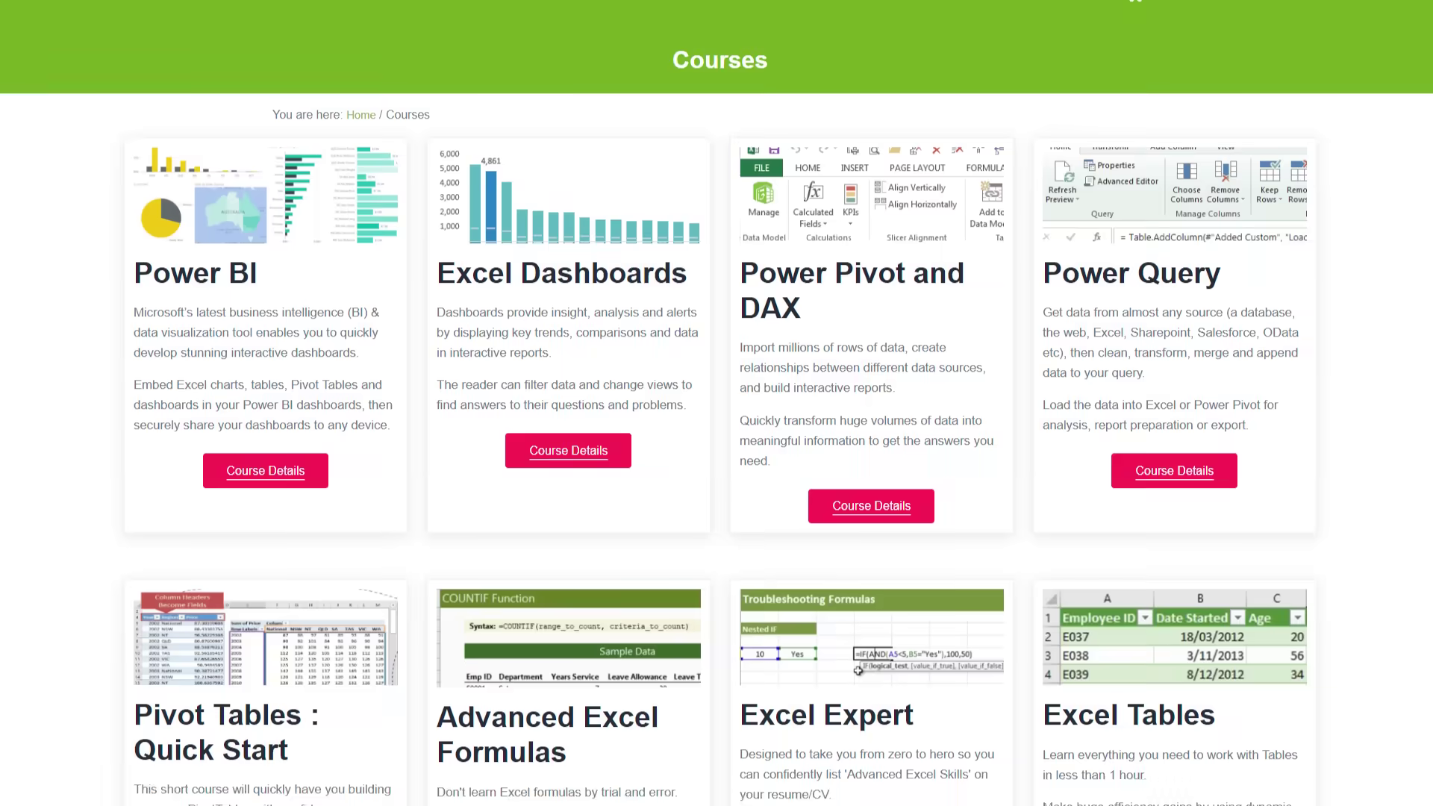
{"action": "scroll", "coordinate": [716, 403], "scroll_direction": "down", "scroll_amount": 3}
{"action": "scroll", "coordinate": [717, 403], "scroll_direction": "down", "scroll_amount": 6}
{"action": "scroll", "coordinate": [716, 403], "scroll_direction": "down", "scroll_amount": 6}
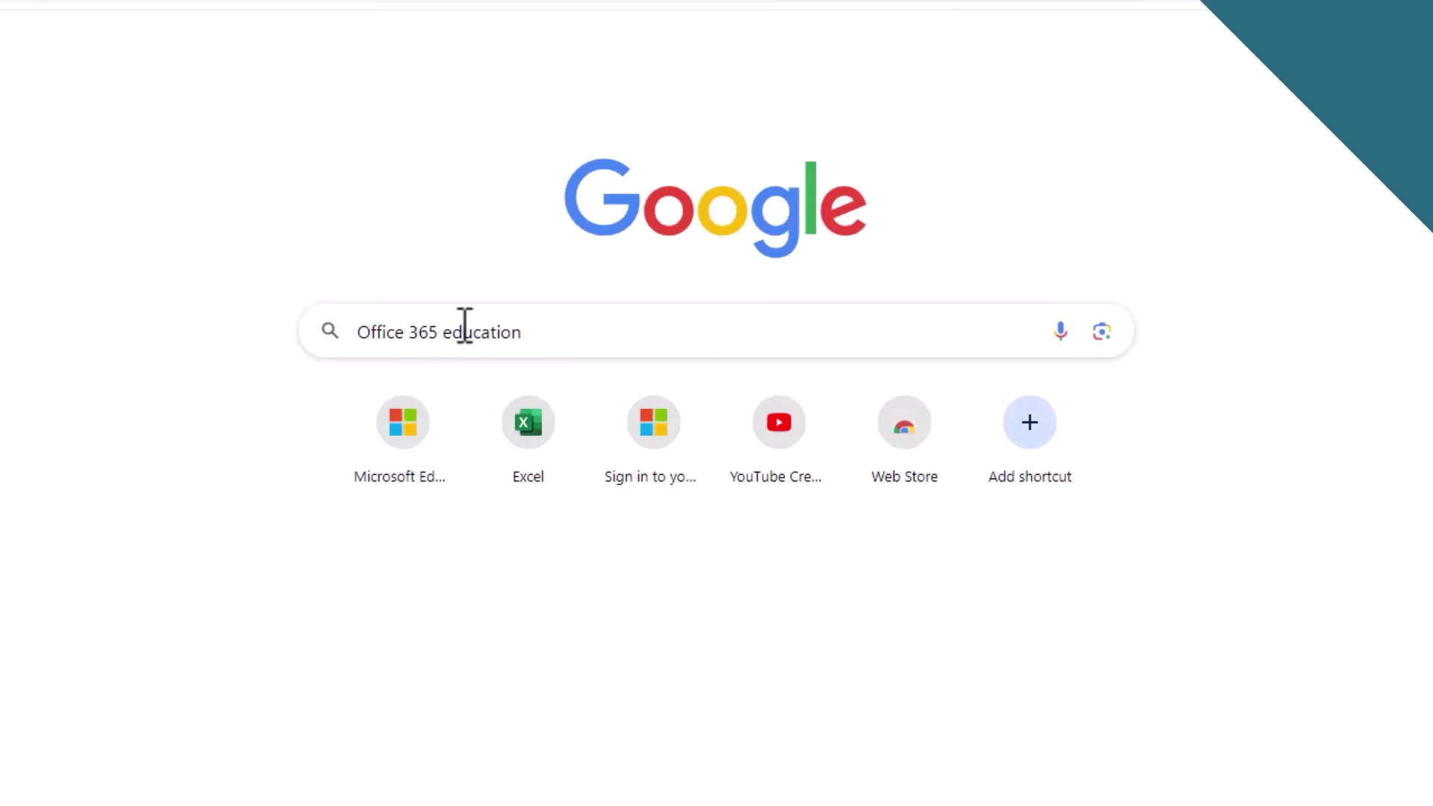
- Search Google for 'Office 365 education' and bring up the Free Office 365 for Students page
{"action": "left_click", "coordinate": [630, 338]}
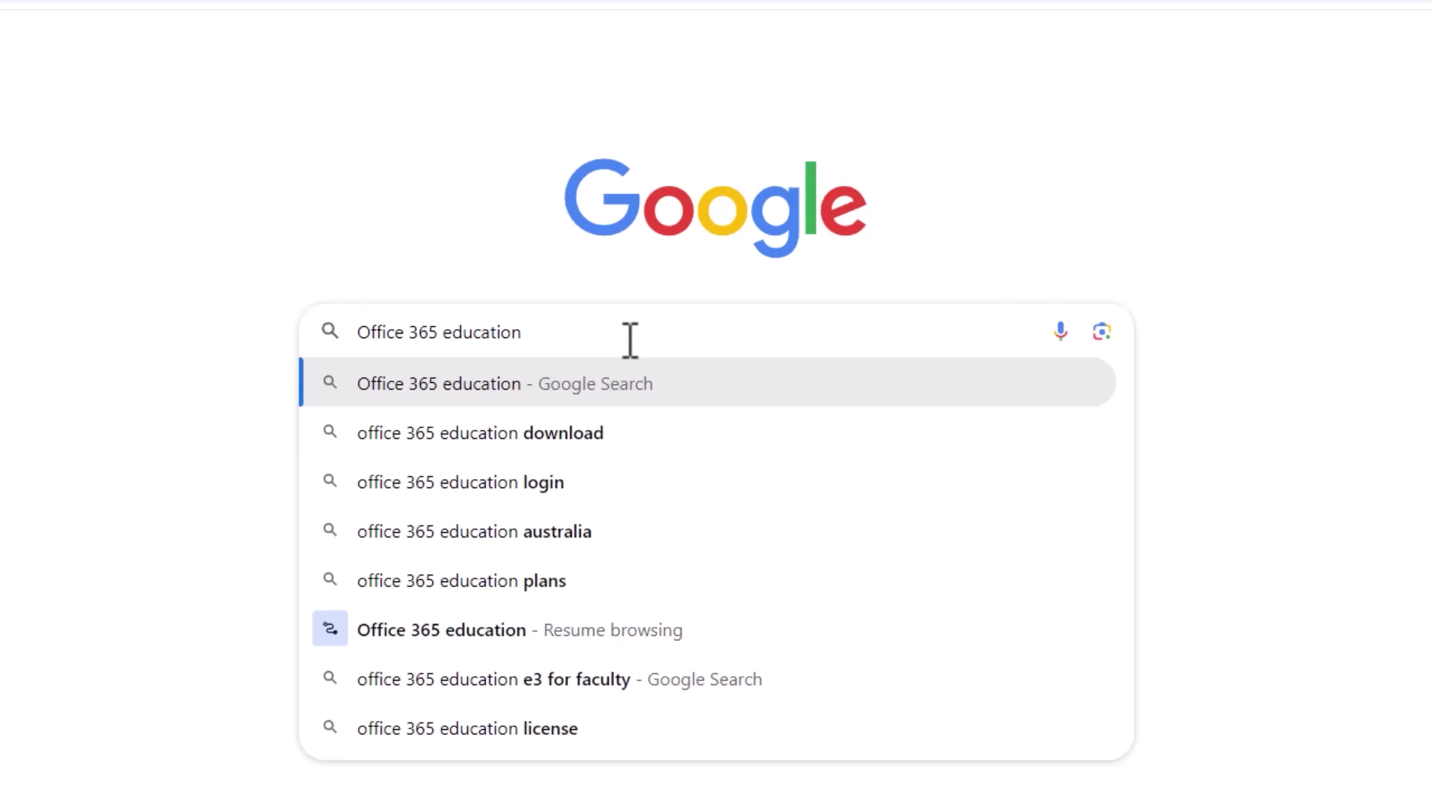
{"action": "key", "text": "Return"}
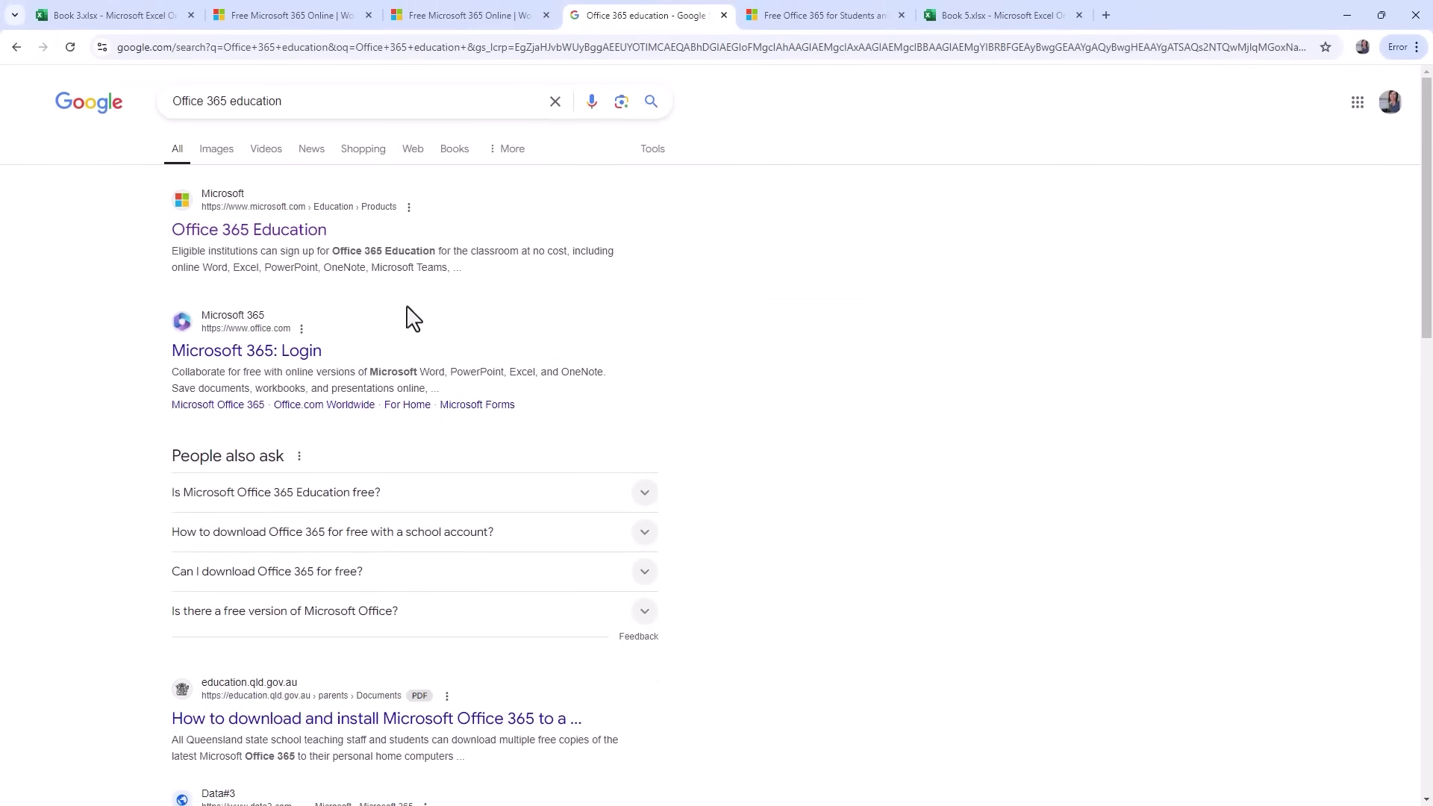
{"action": "left_click", "coordinate": [822, 16]}
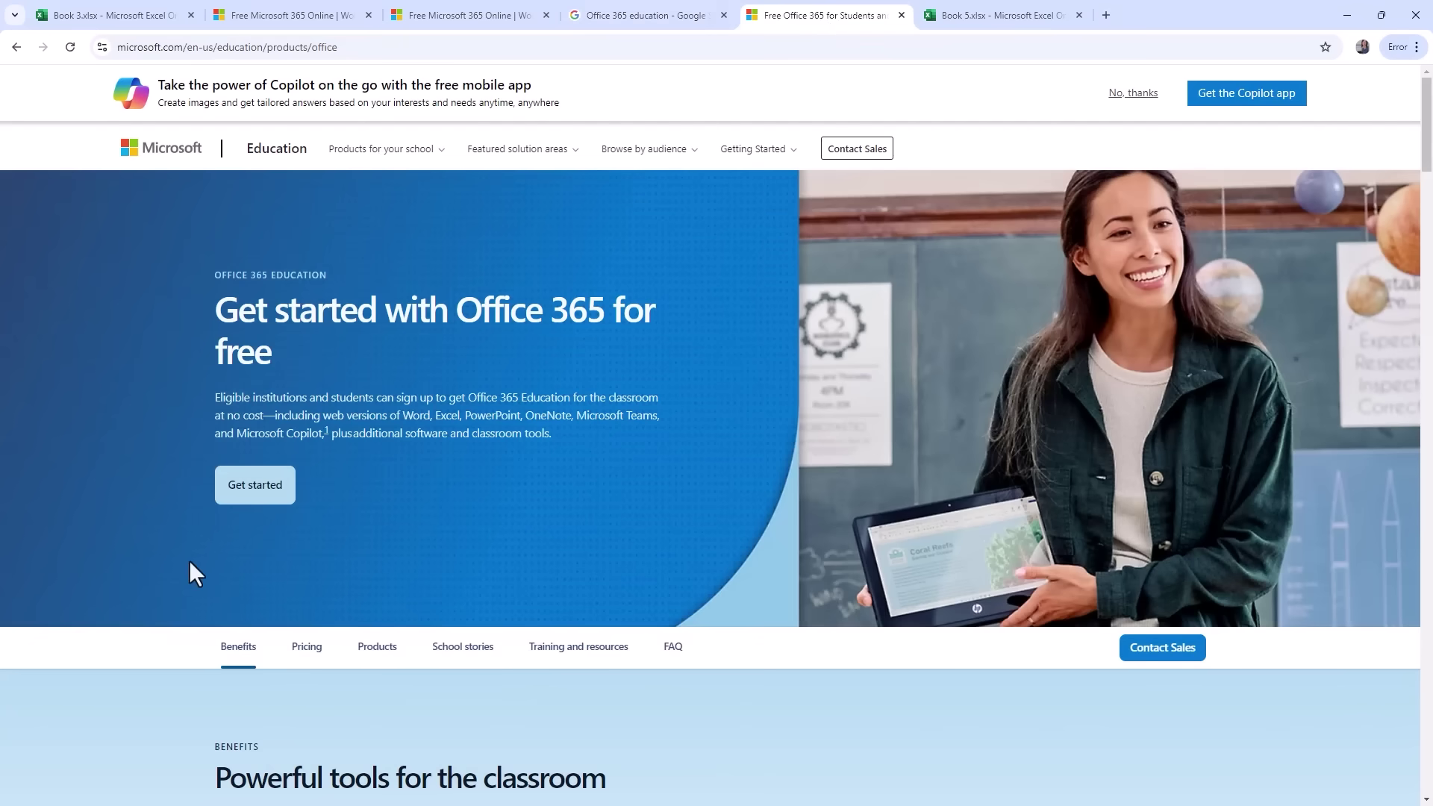